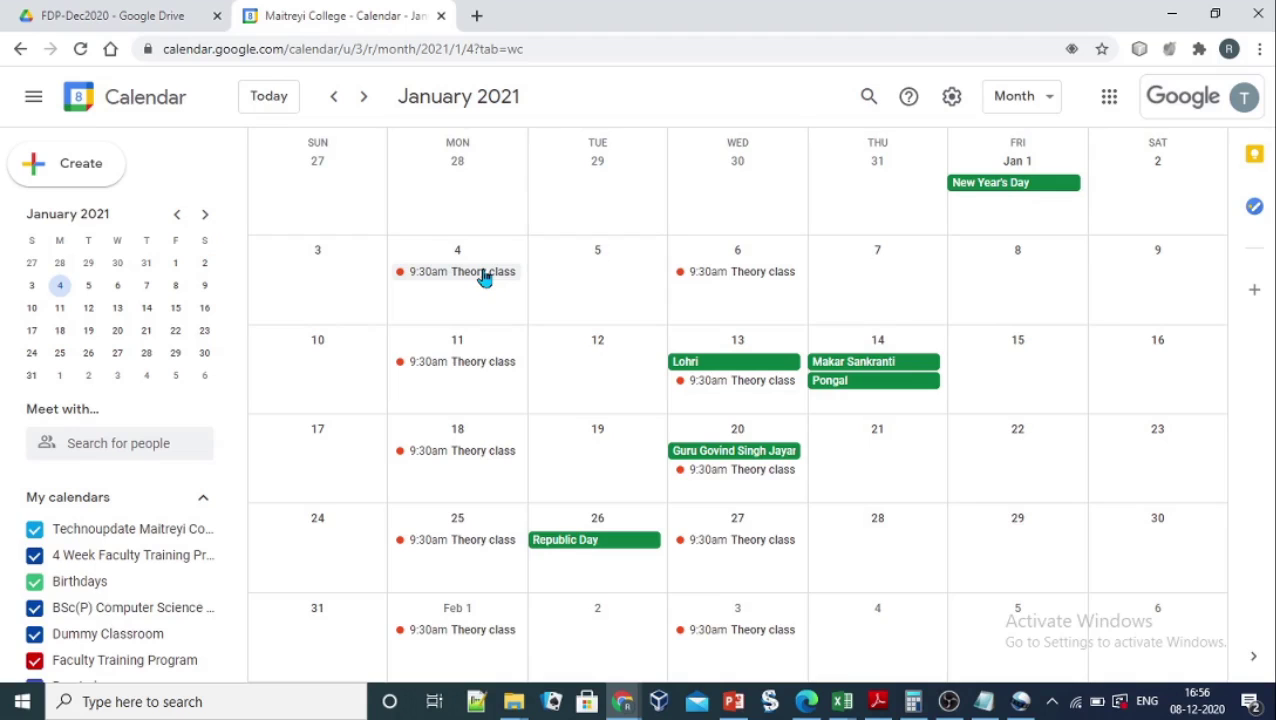
Duplicate the Theory class 1 event on January 4, 2021
{"action": "left_click", "coordinate": [484, 277]}
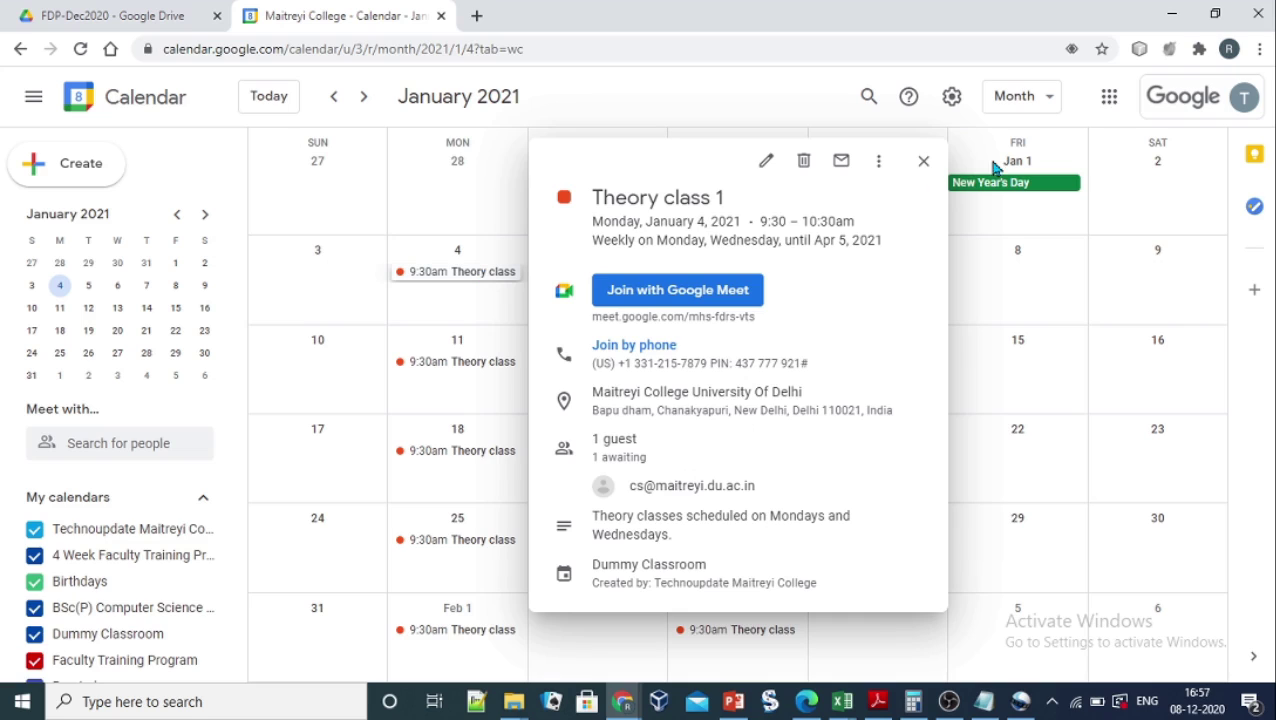
{"action": "left_click", "coordinate": [879, 166]}
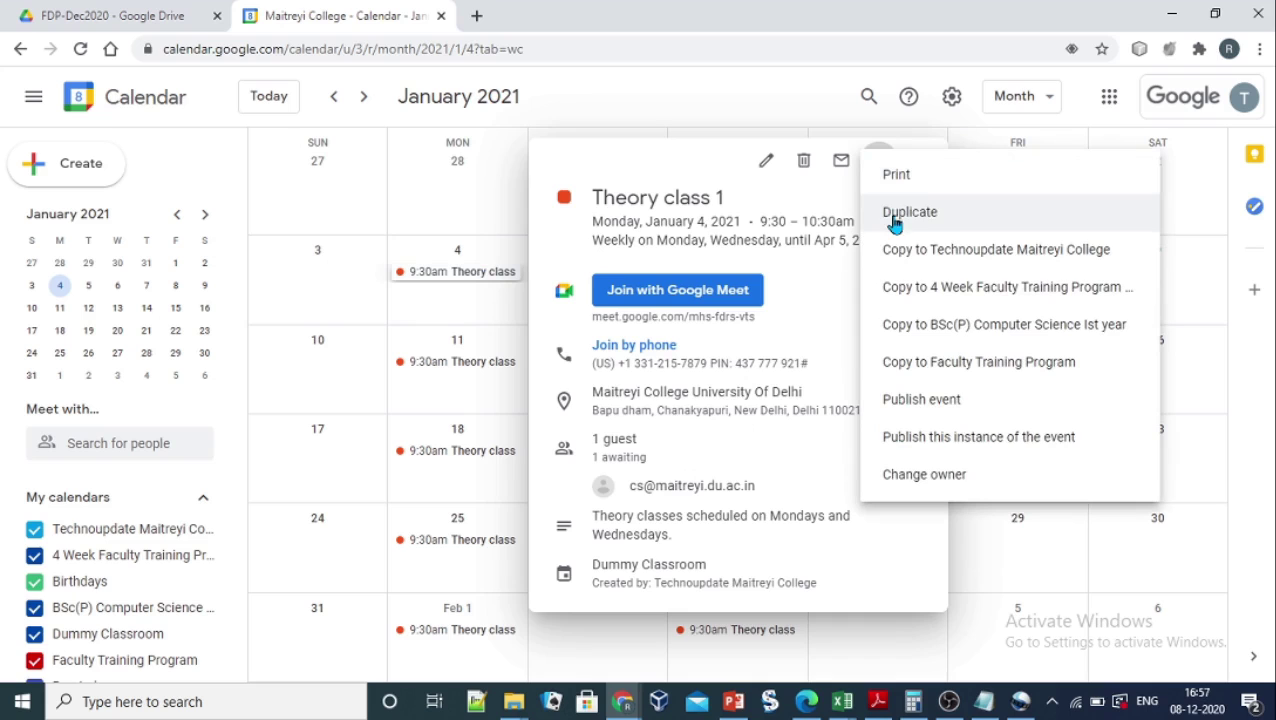
{"action": "left_click", "coordinate": [900, 212]}
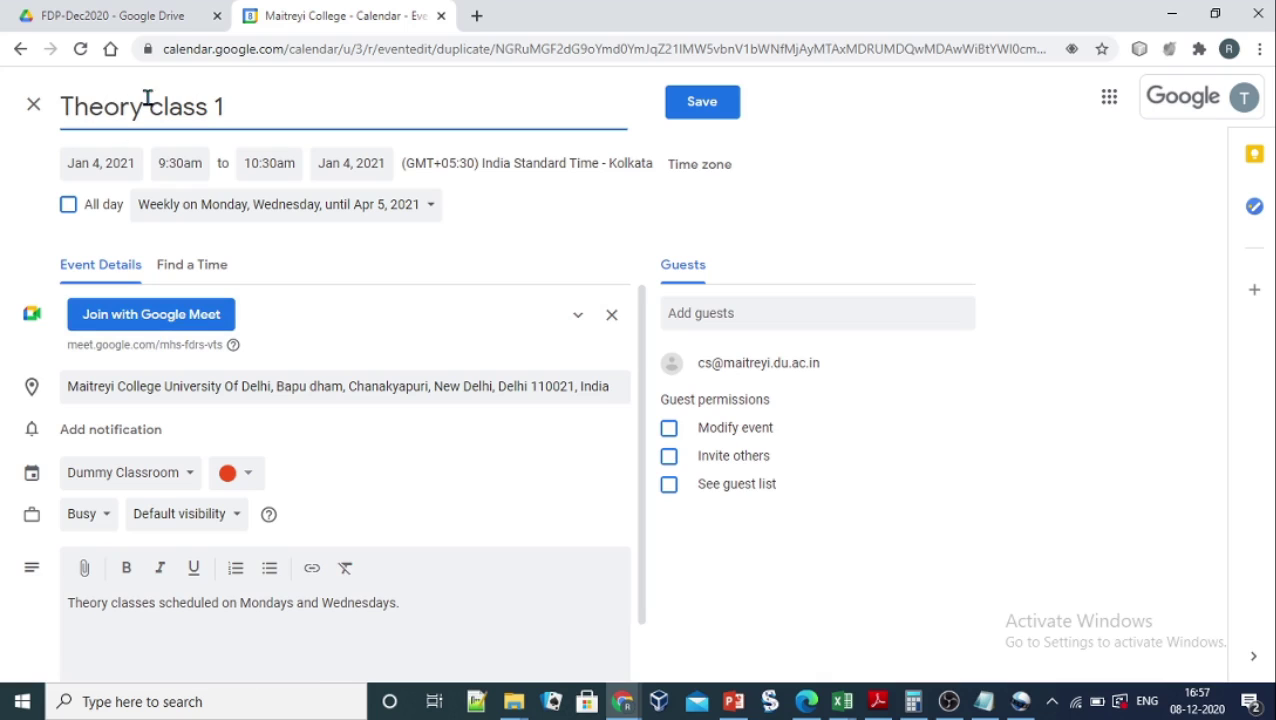
Retitle the duplicated event as "Practical class"
{"action": "left_click_drag", "start_coordinate": [143, 105], "coordinate": [30, 106]}
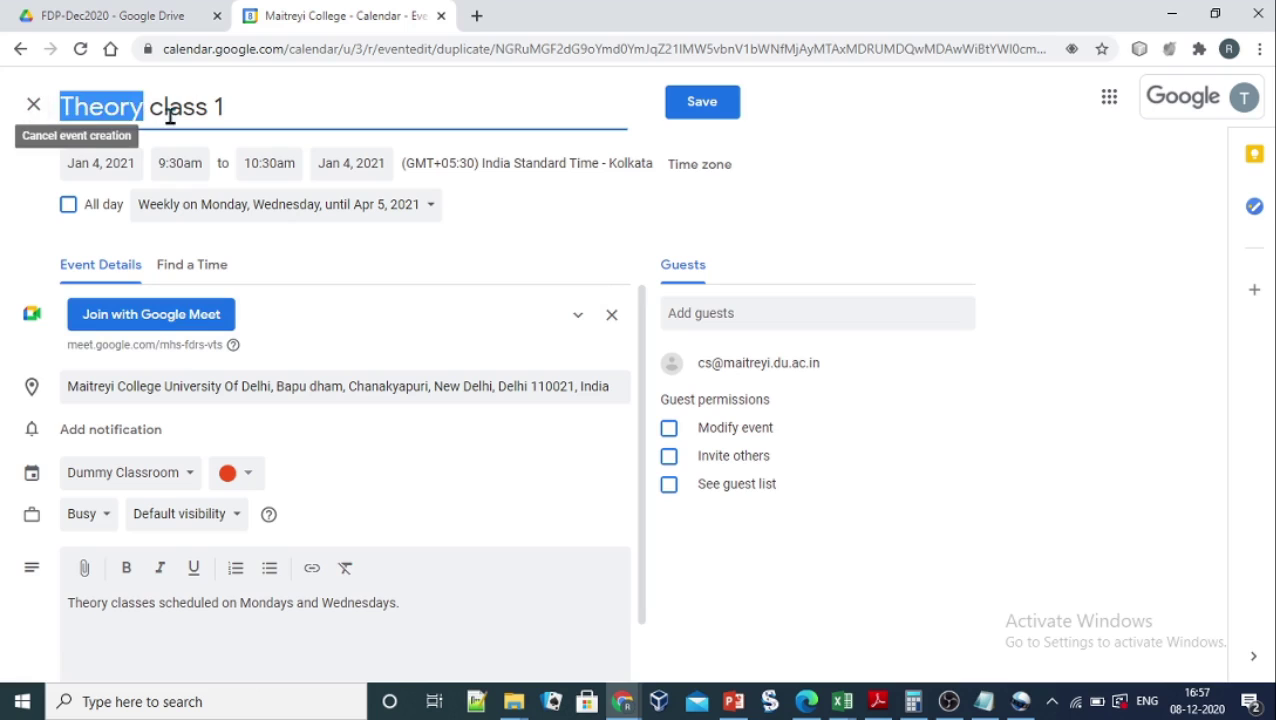
{"action": "type", "text": "Practica"}
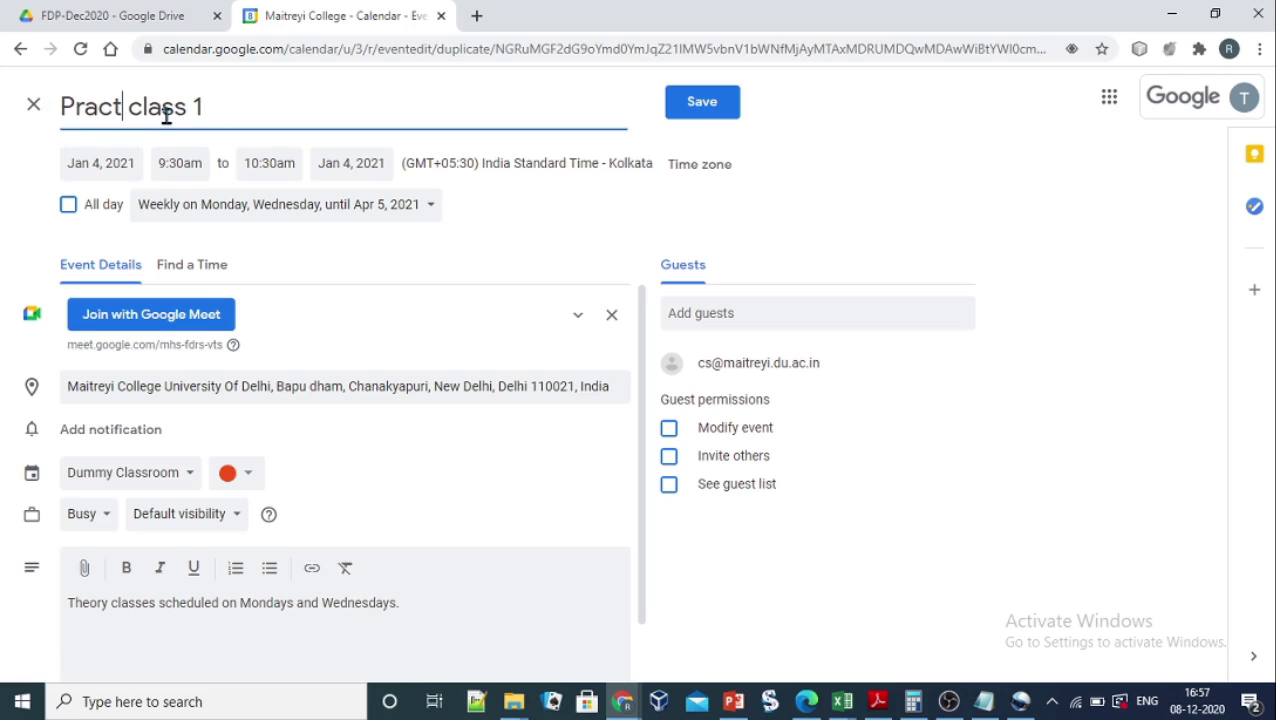
{"action": "type", "text": "l"}
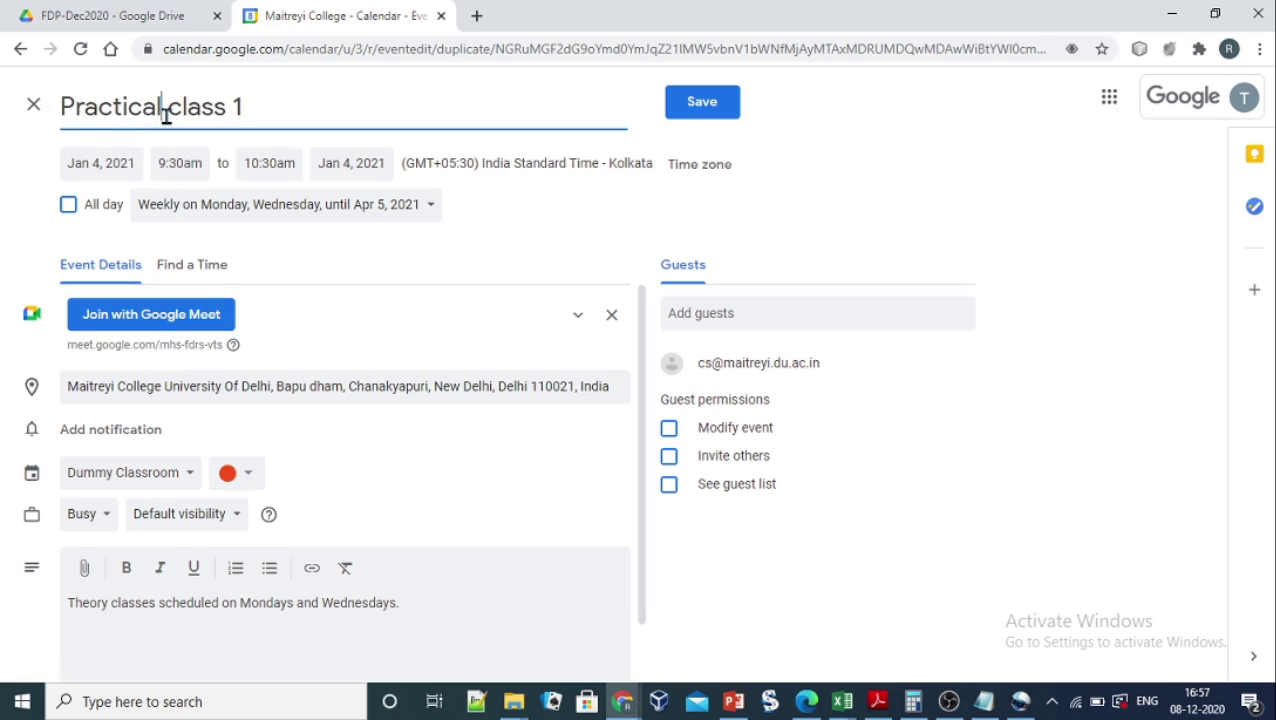
{"action": "left_click", "coordinate": [243, 110]}
{"action": "key", "text": "BackSpace"}
Set the Practical class time to run from 10:30am to 12:30pm
{"action": "left_click", "coordinate": [180, 165]}
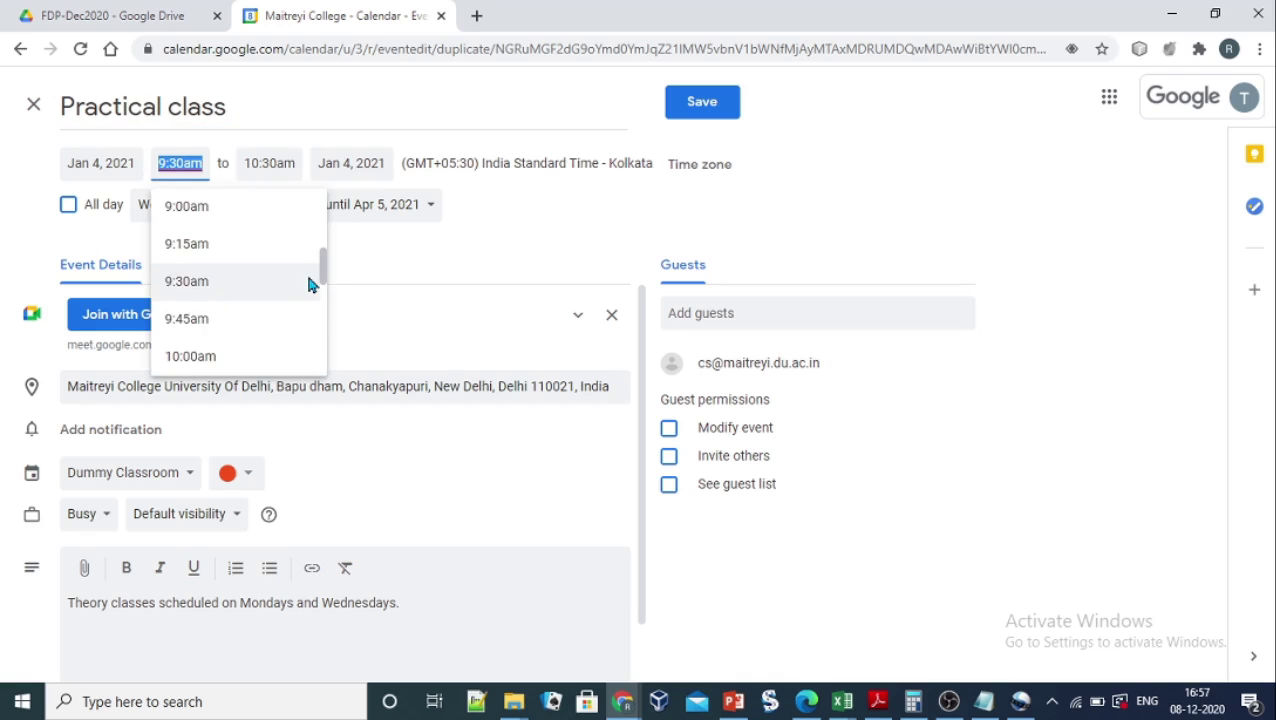
{"action": "left_click_drag", "start_coordinate": [325, 273], "coordinate": [325, 281]}
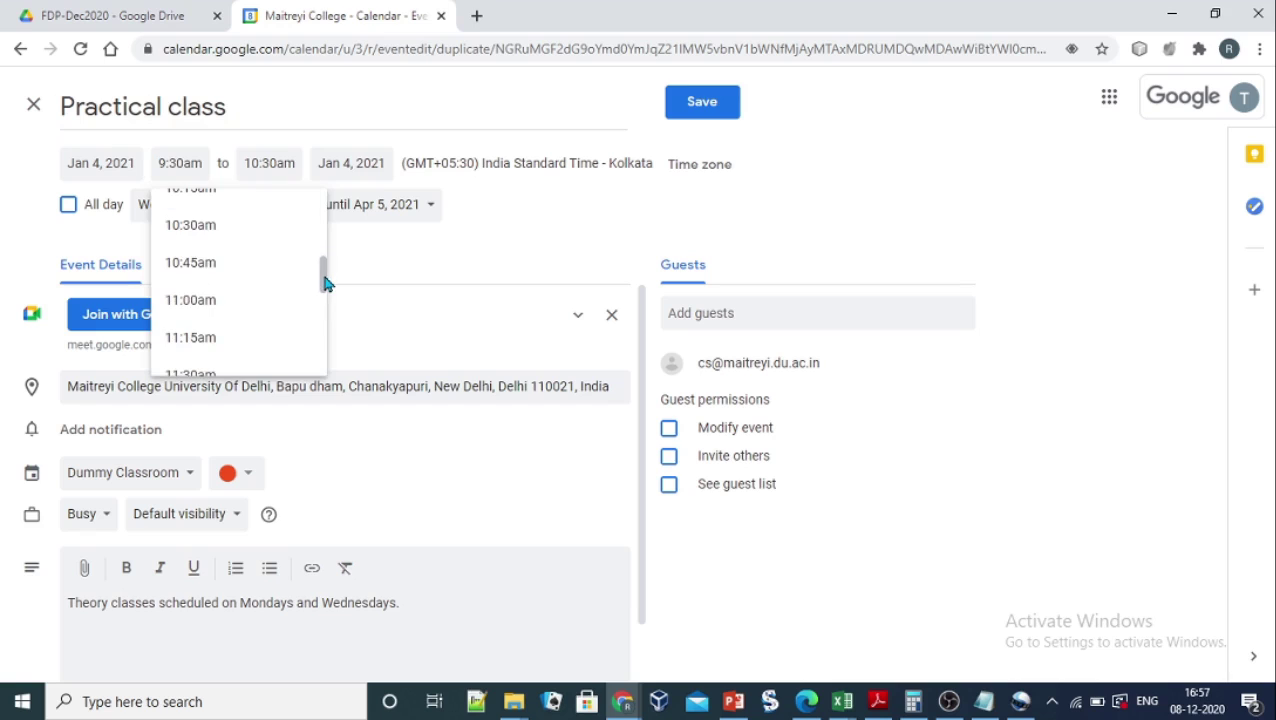
{"action": "left_click", "coordinate": [257, 240]}
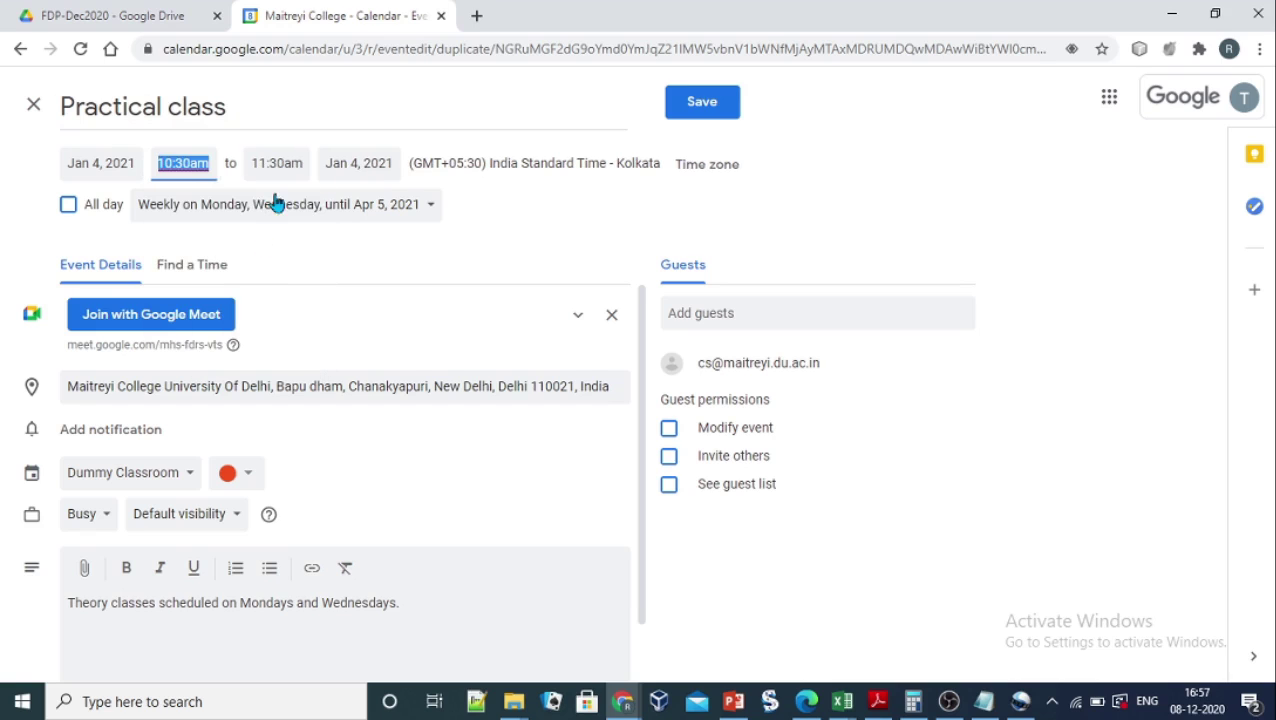
{"action": "left_click", "coordinate": [277, 165]}
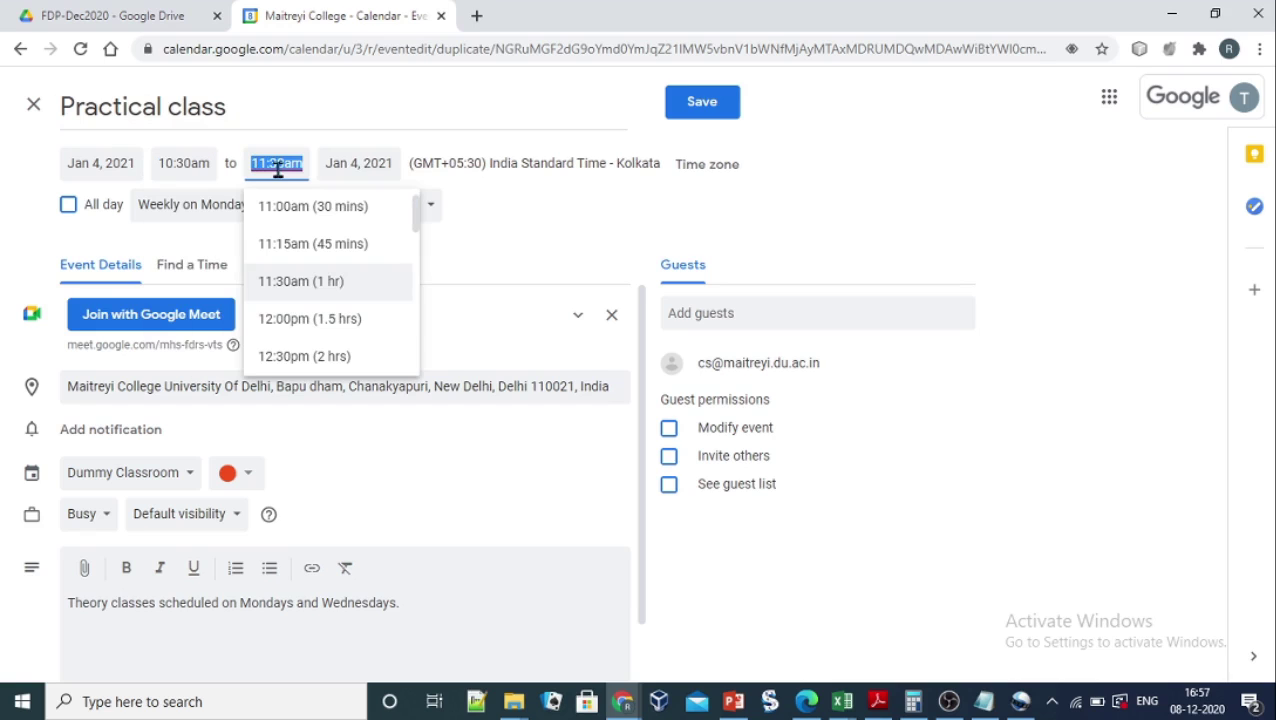
{"action": "left_click", "coordinate": [339, 358]}
Customize the event's recurrence so it repeats weekly on Tuesday only, without Monday and Wednesday
{"action": "left_click", "coordinate": [345, 216]}
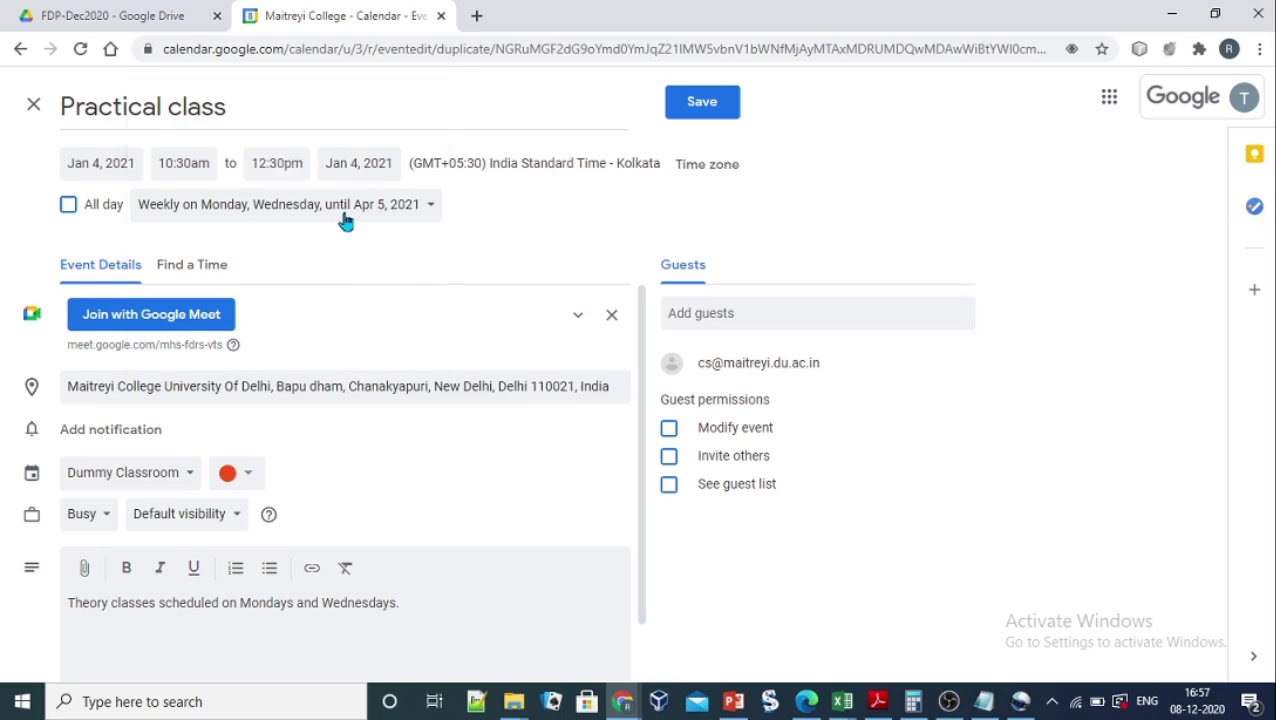
{"action": "left_click", "coordinate": [251, 344]}
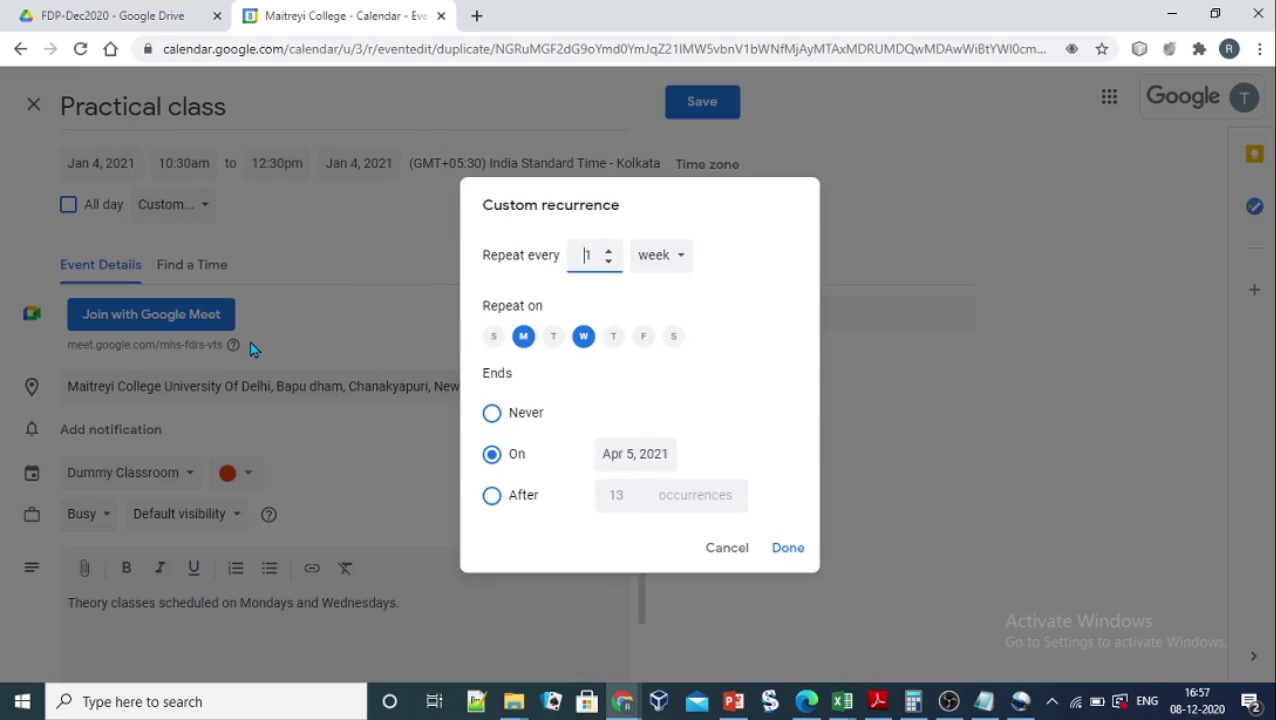
{"action": "left_click", "coordinate": [556, 340]}
{"action": "left_click", "coordinate": [584, 340]}
{"action": "left_click", "coordinate": [524, 340]}
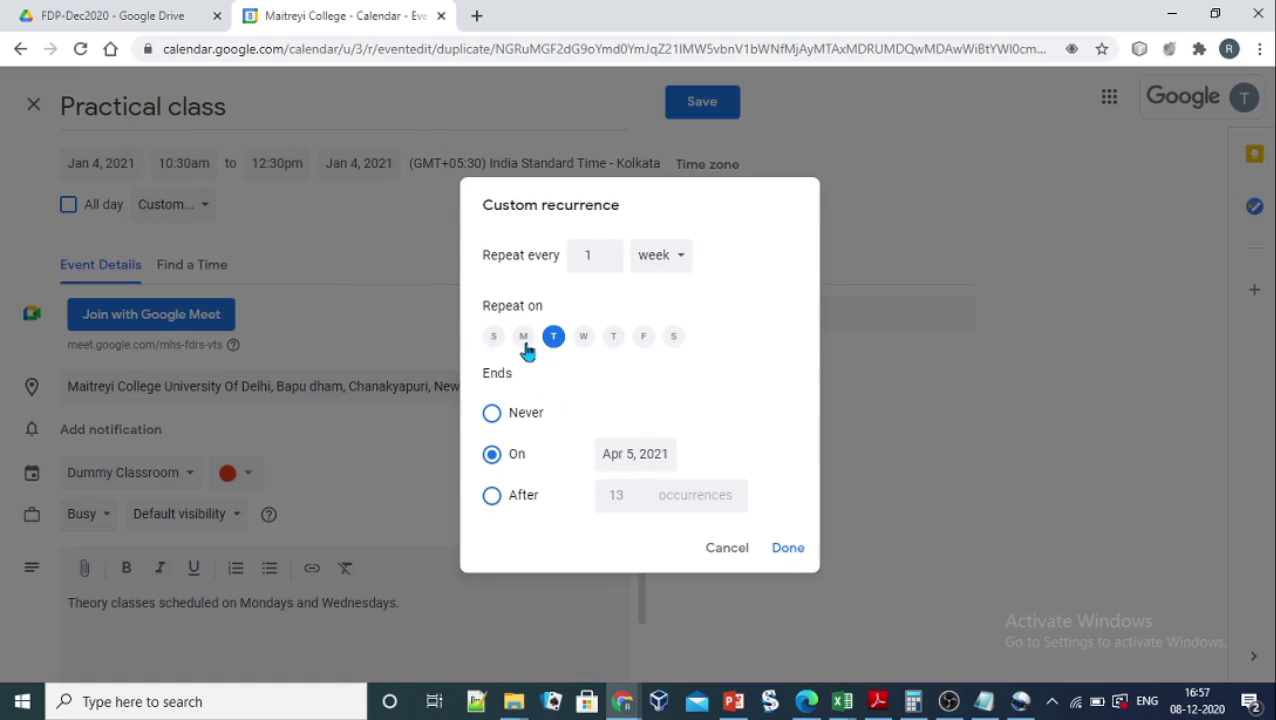
{"action": "left_click", "coordinate": [775, 552]}
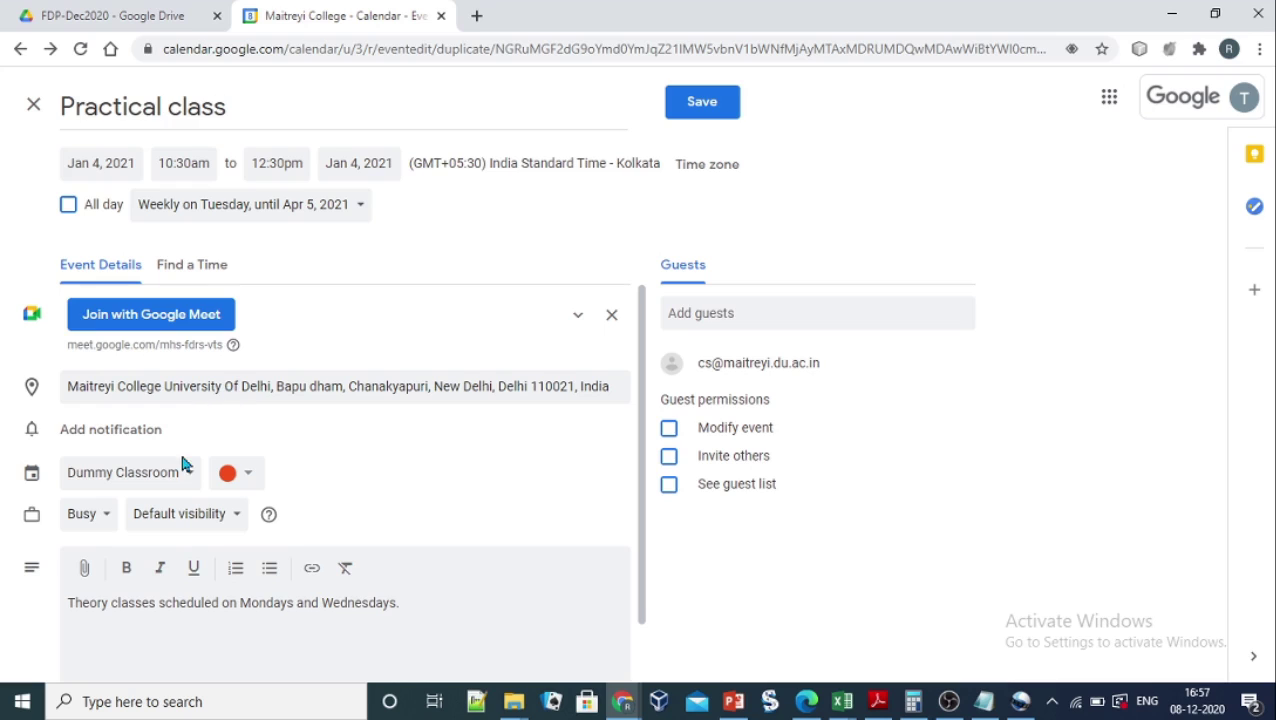
Add the greeting line "Dear students," to the event description and replace "Theory" with "Practical" in the sentence below it
{"action": "left_click", "coordinate": [65, 603]}
{"action": "type", "text": "Dear "}
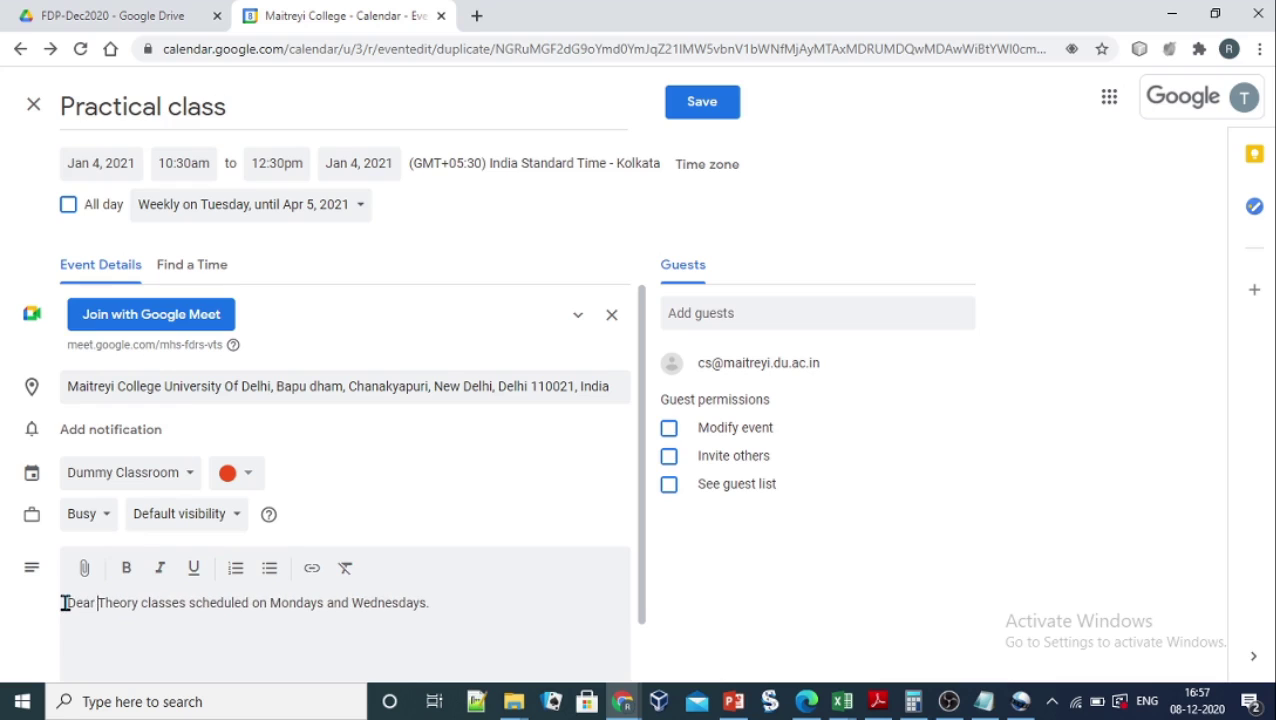
{"action": "type", "text": "students,"}
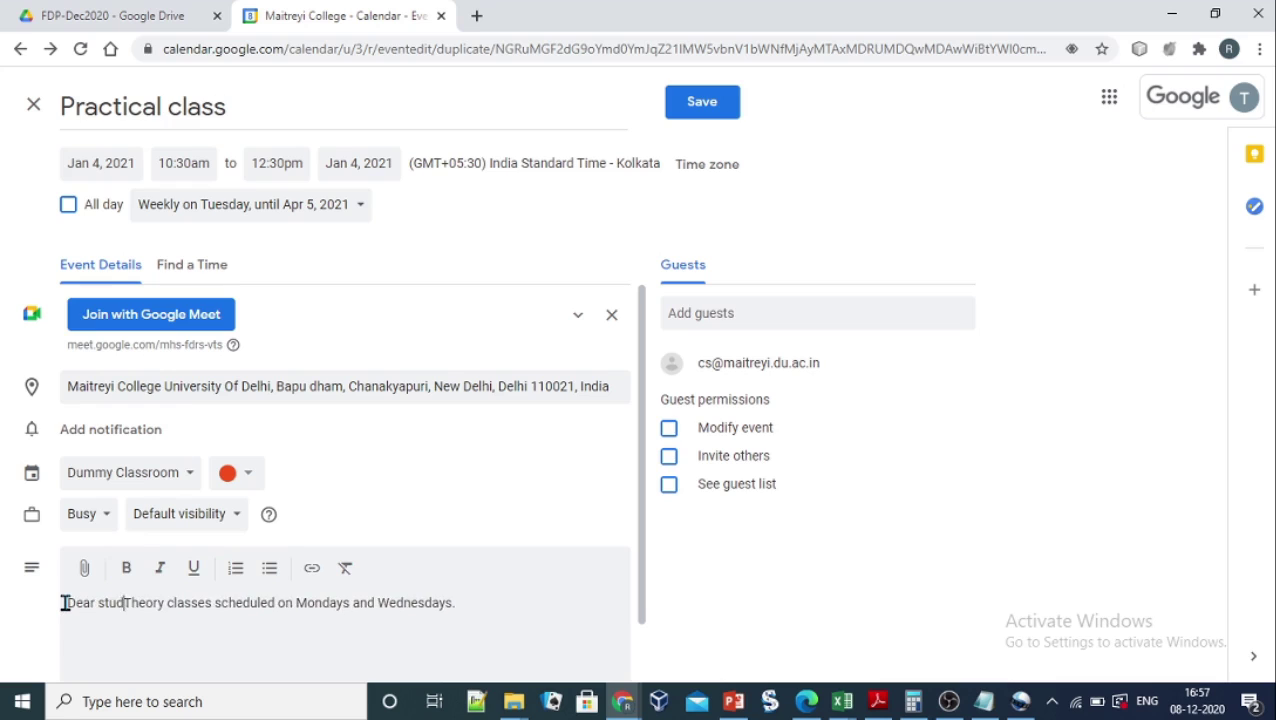
{"action": "key", "text": "Return"}
{"action": "key", "text": "Delete"}
{"action": "key", "text": "Delete"}
{"action": "key", "text": "Delete"}
{"action": "key", "text": "Delete"}
{"action": "key", "text": "Delete"}
{"action": "key", "text": "Delete"}
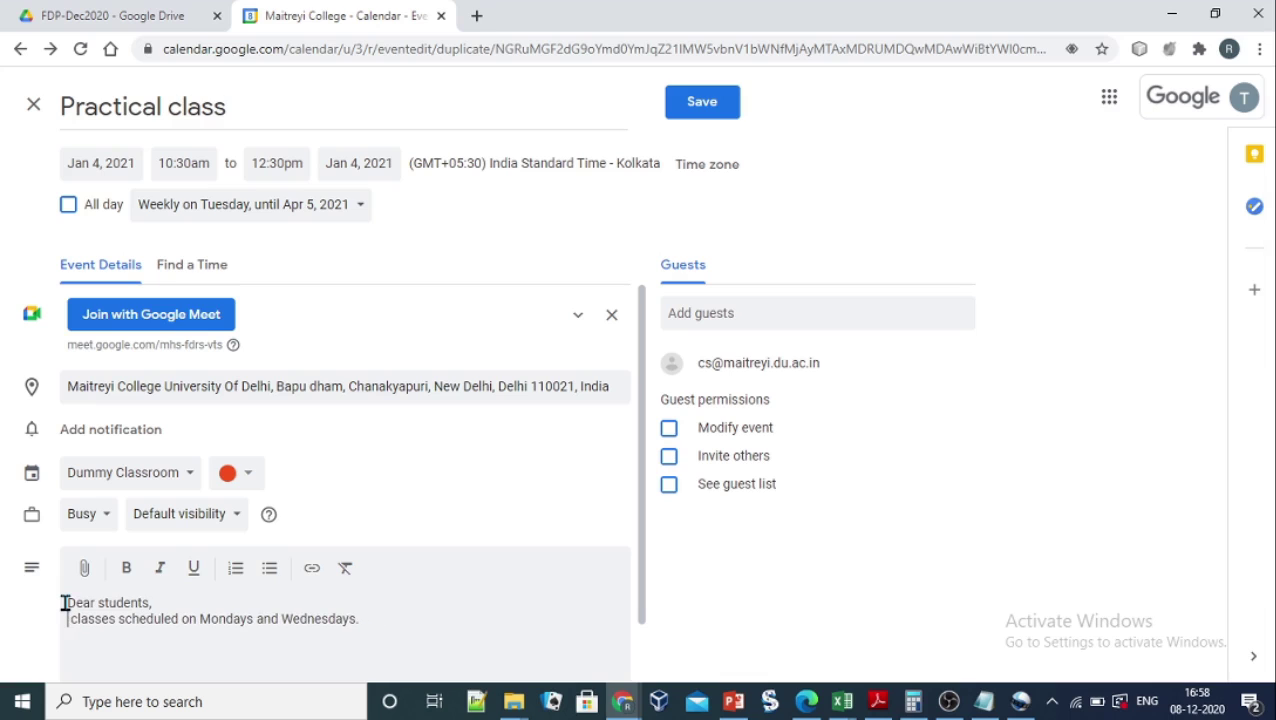
{"action": "type", "text": "Practical"}
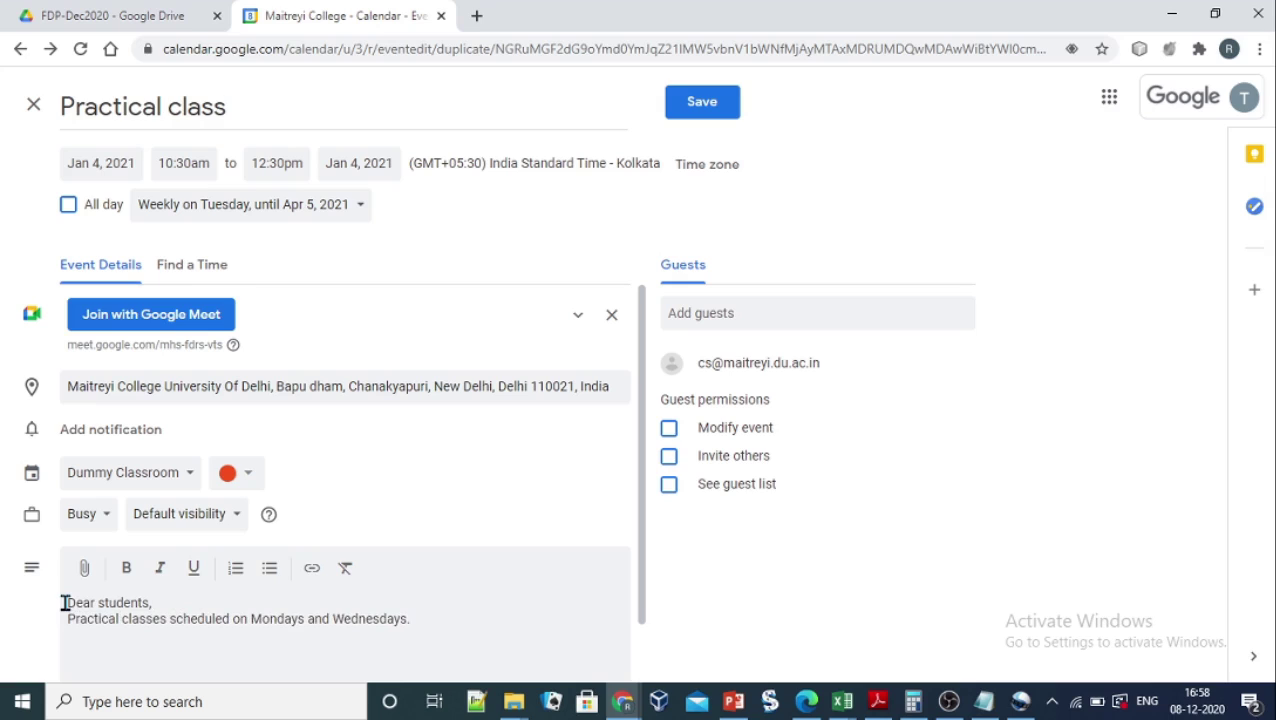
Replace the days named at the end of the description with "tuesdays"
{"action": "left_click_drag", "start_coordinate": [251, 618], "coordinate": [419, 619]}
{"action": "type", "text": "tue"}
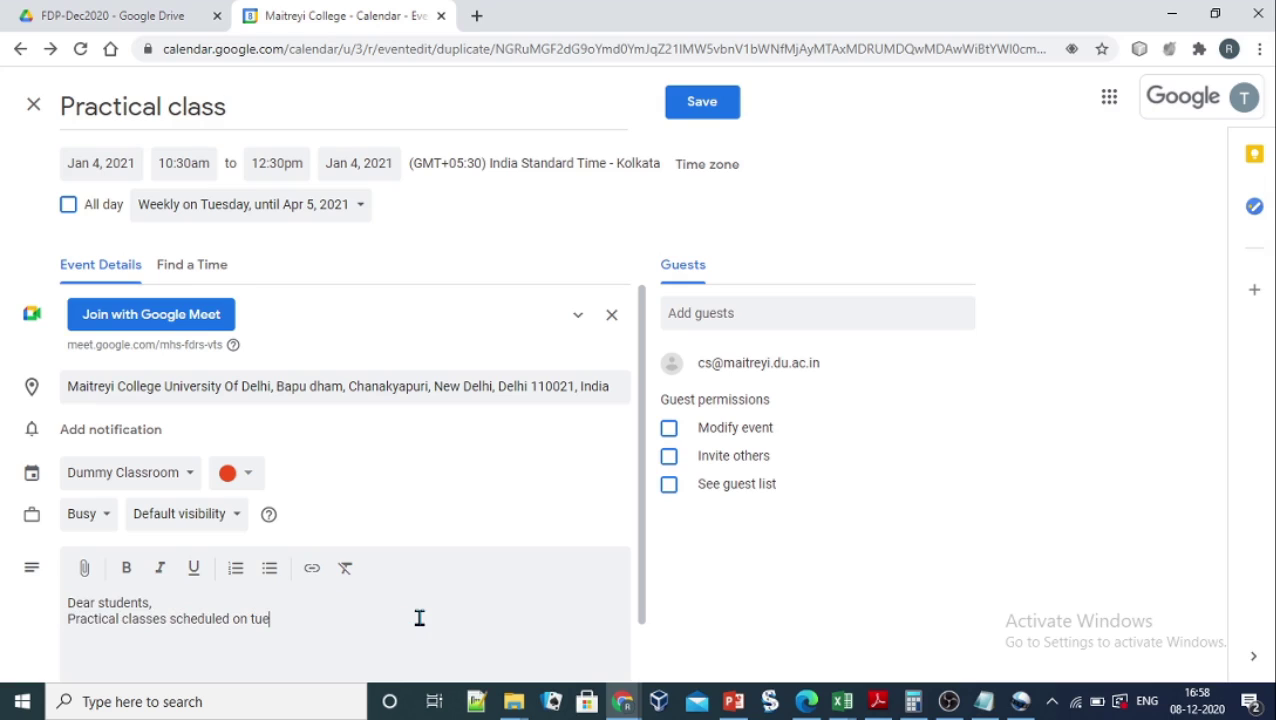
{"action": "type", "text": "sdays"}
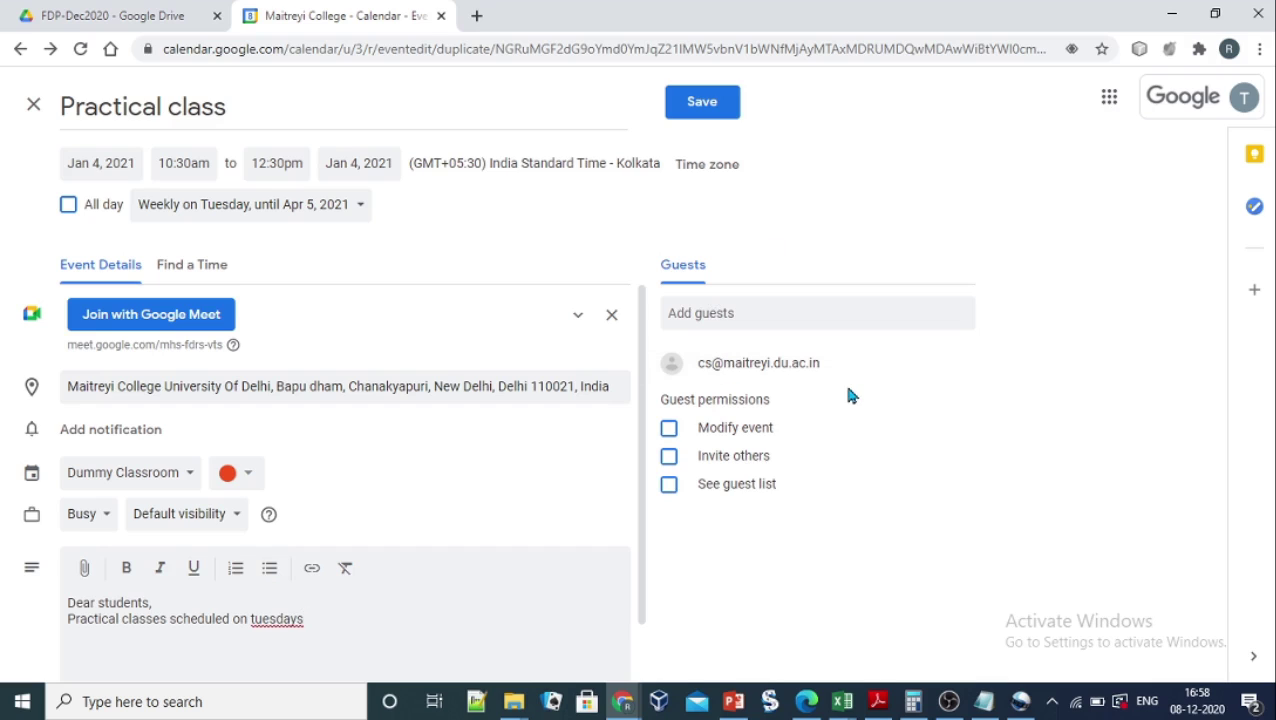
Save the Practical class event and send invitation emails to its guests
{"action": "mouse_move", "coordinate": [844, 377]}
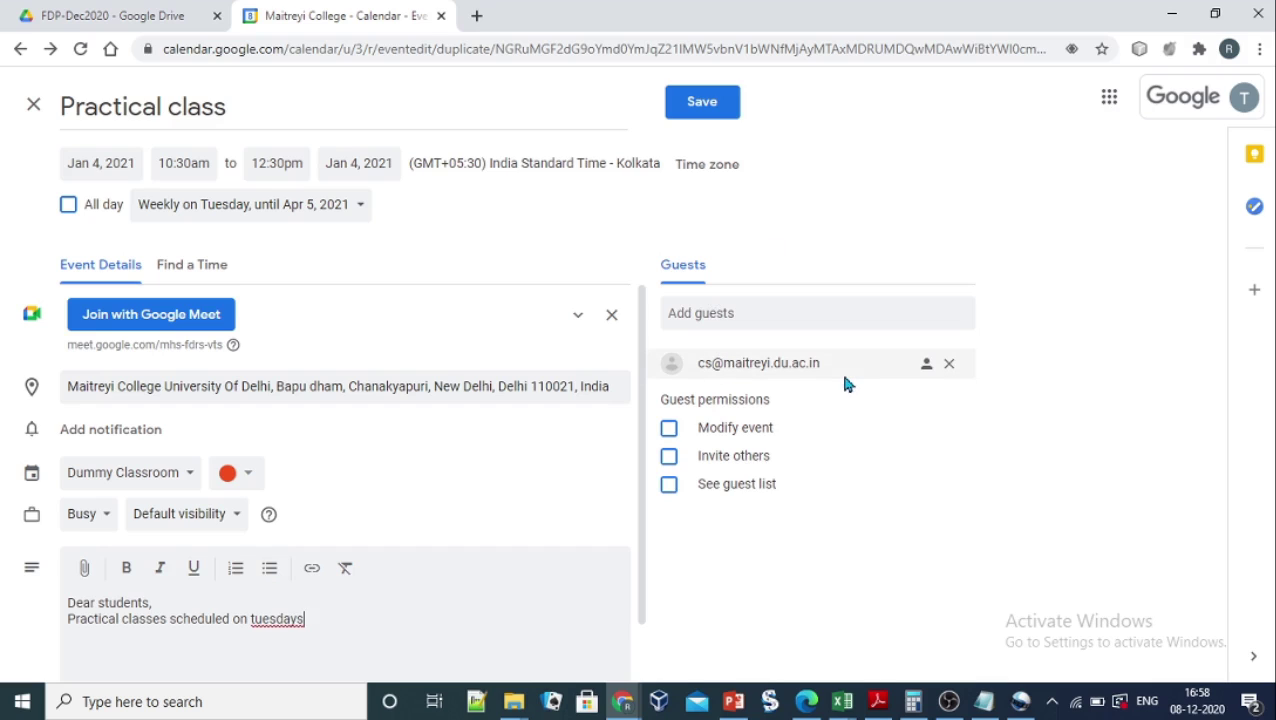
{"action": "left_click", "coordinate": [705, 112]}
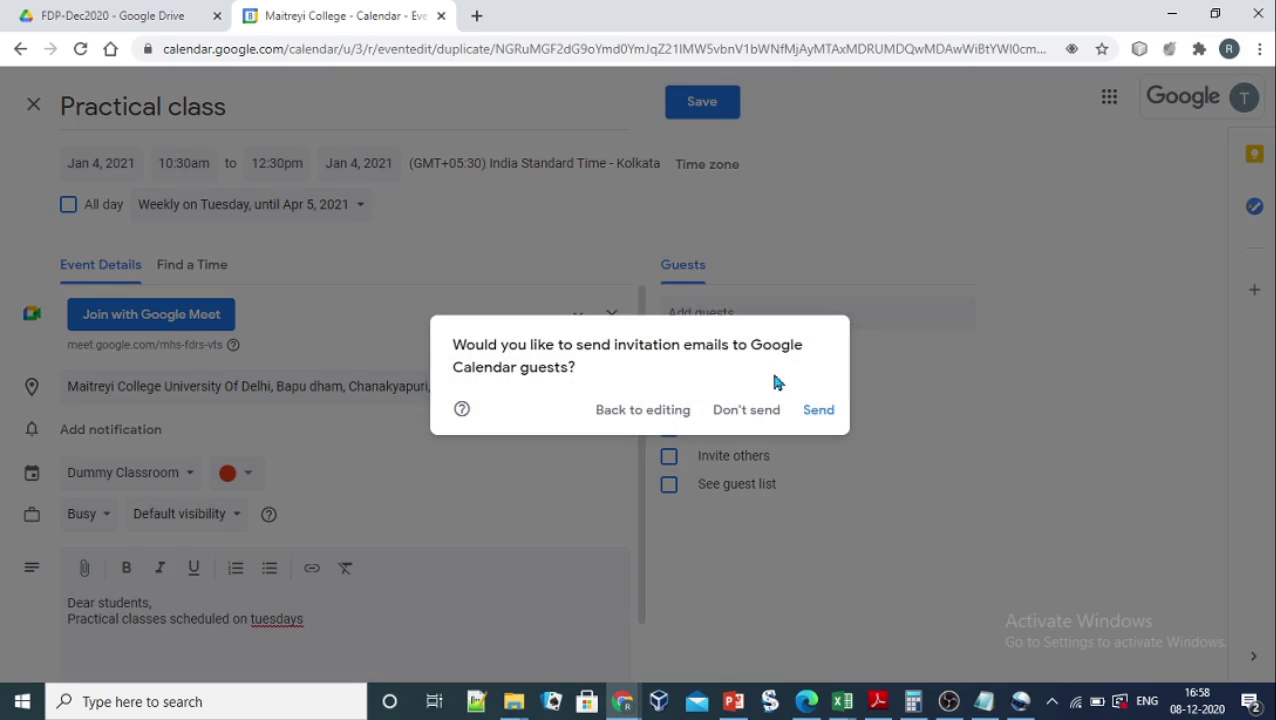
{"action": "left_click", "coordinate": [816, 410]}
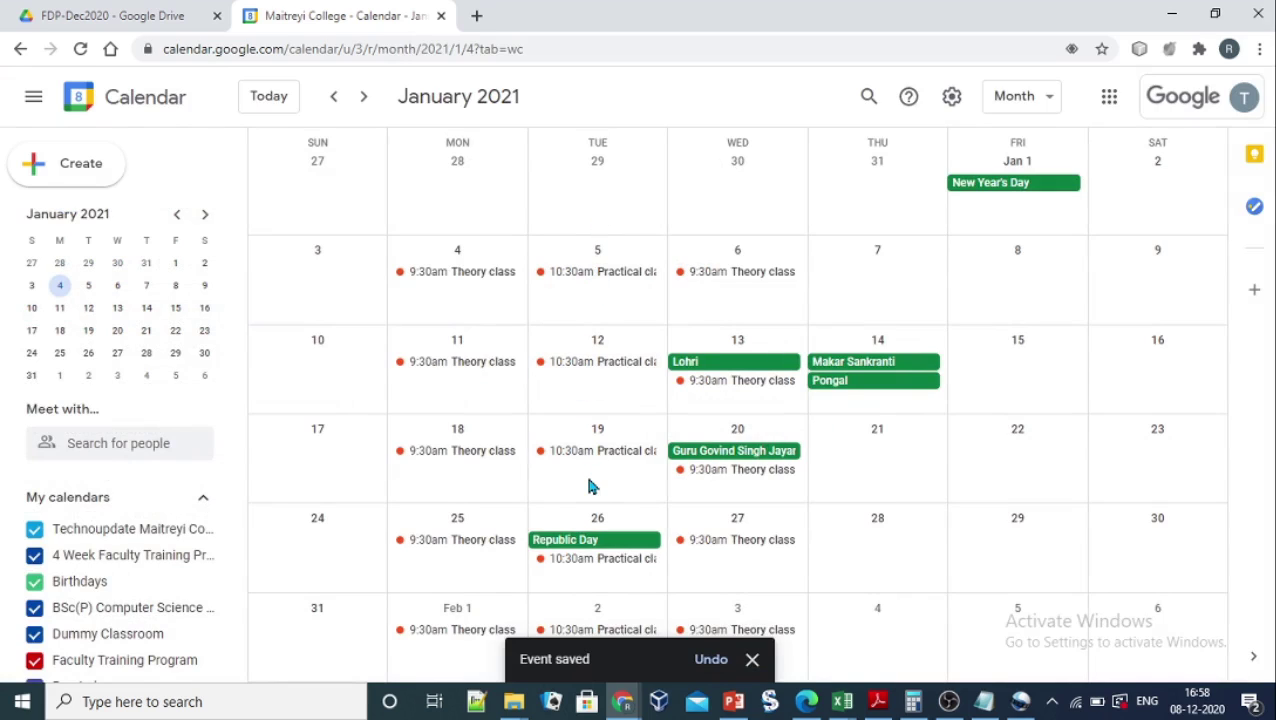
Look through the months after January 2021 to check the recurring theory and practical classes
{"action": "left_click", "coordinate": [364, 97]}
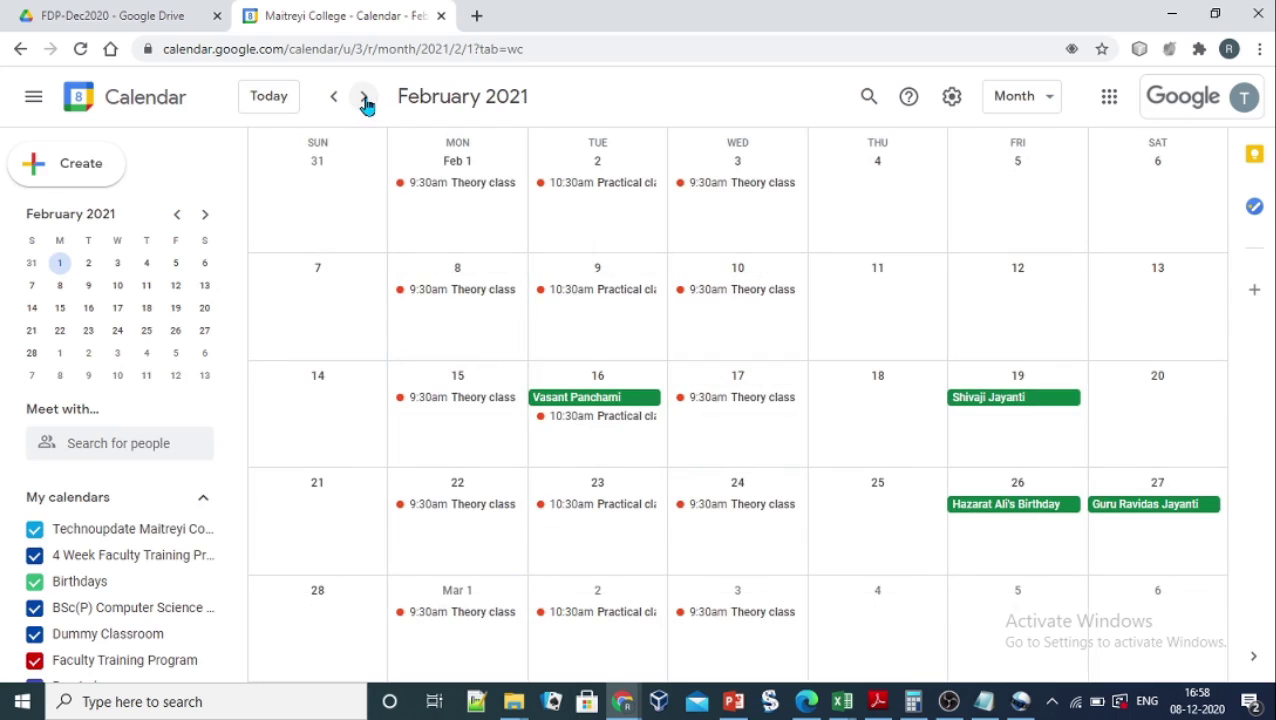
{"action": "left_click", "coordinate": [365, 100]}
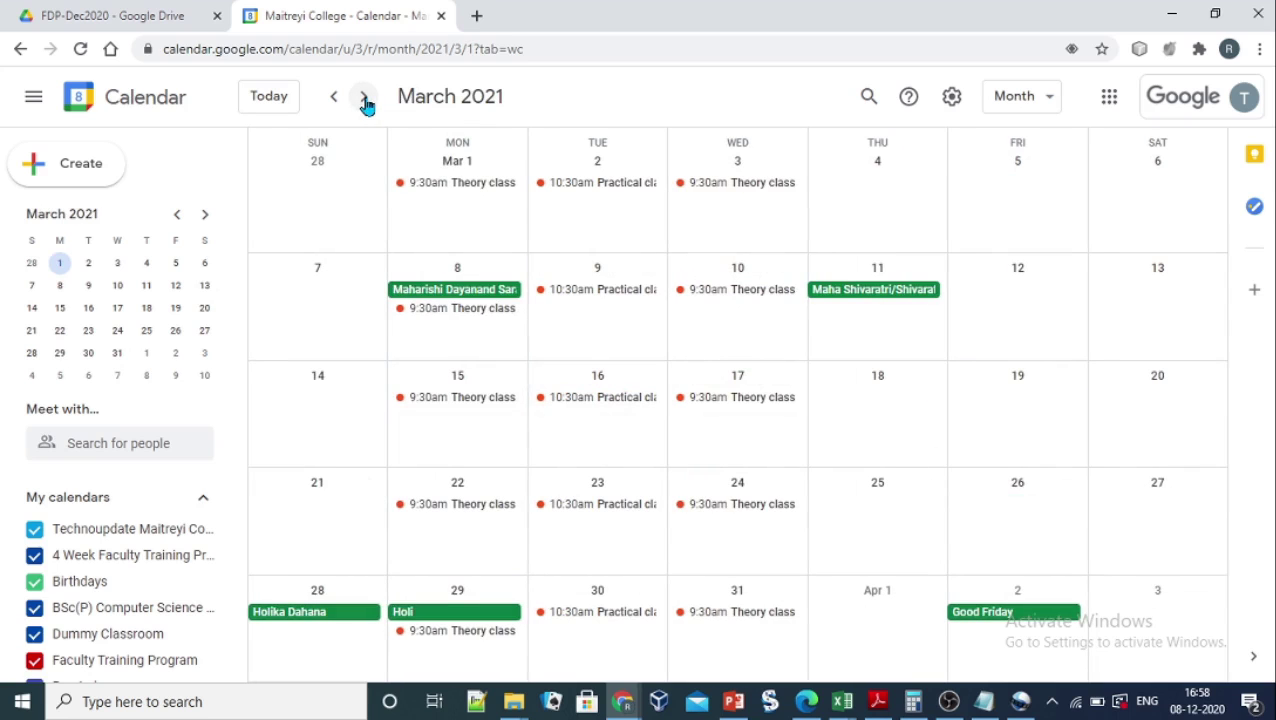
{"action": "left_click", "coordinate": [365, 100]}
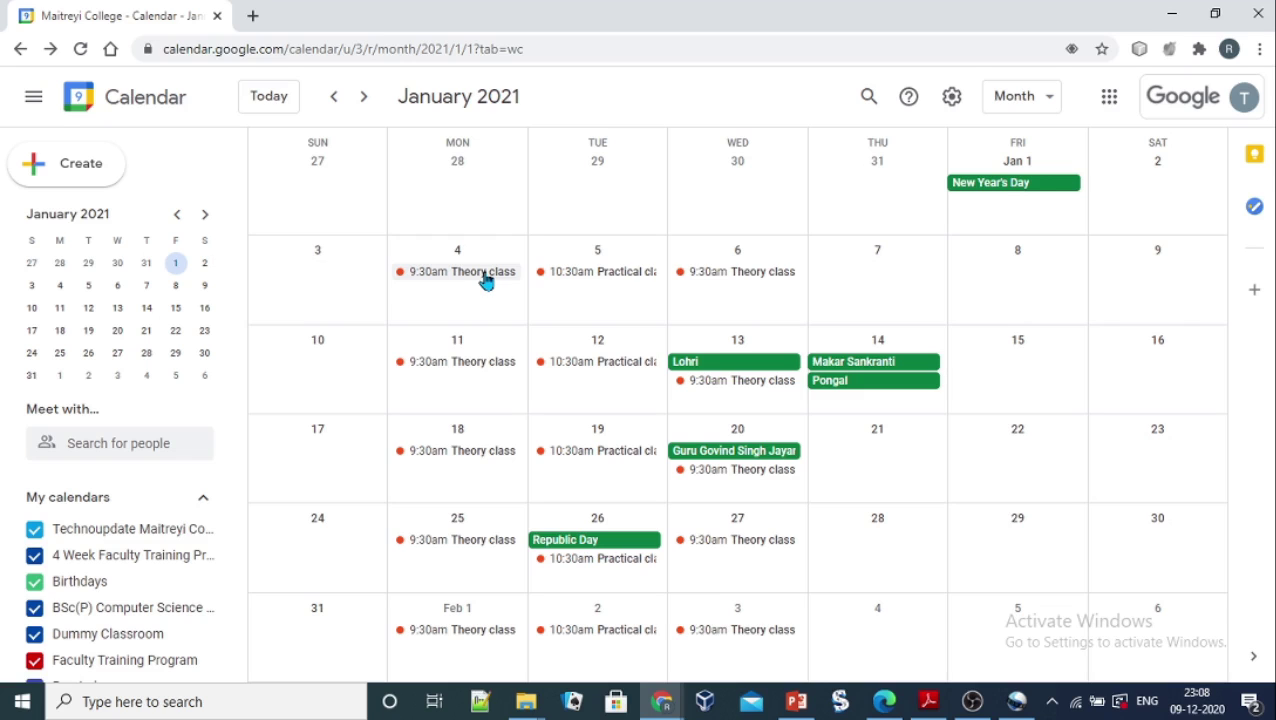
Copy the January 4 Theory class 1 event to the BSc(P) Computer Science Ist year calendar
{"action": "left_click", "coordinate": [485, 275]}
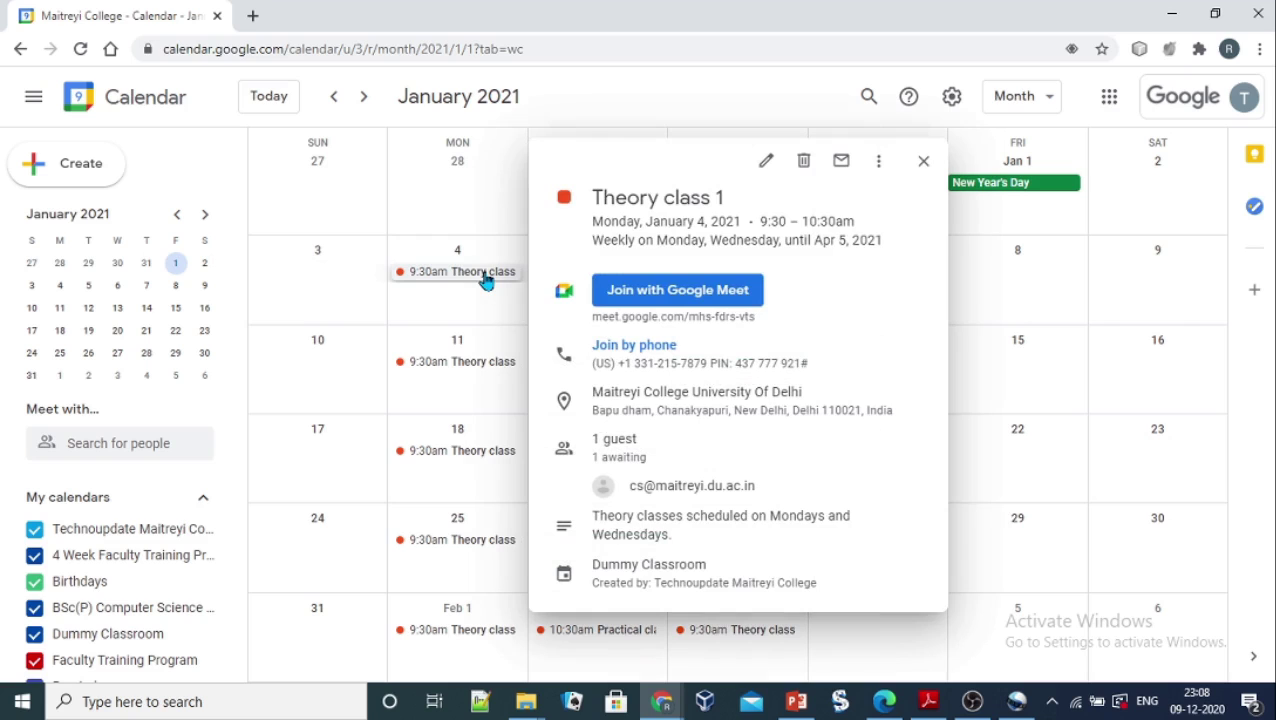
{"action": "left_click", "coordinate": [878, 162]}
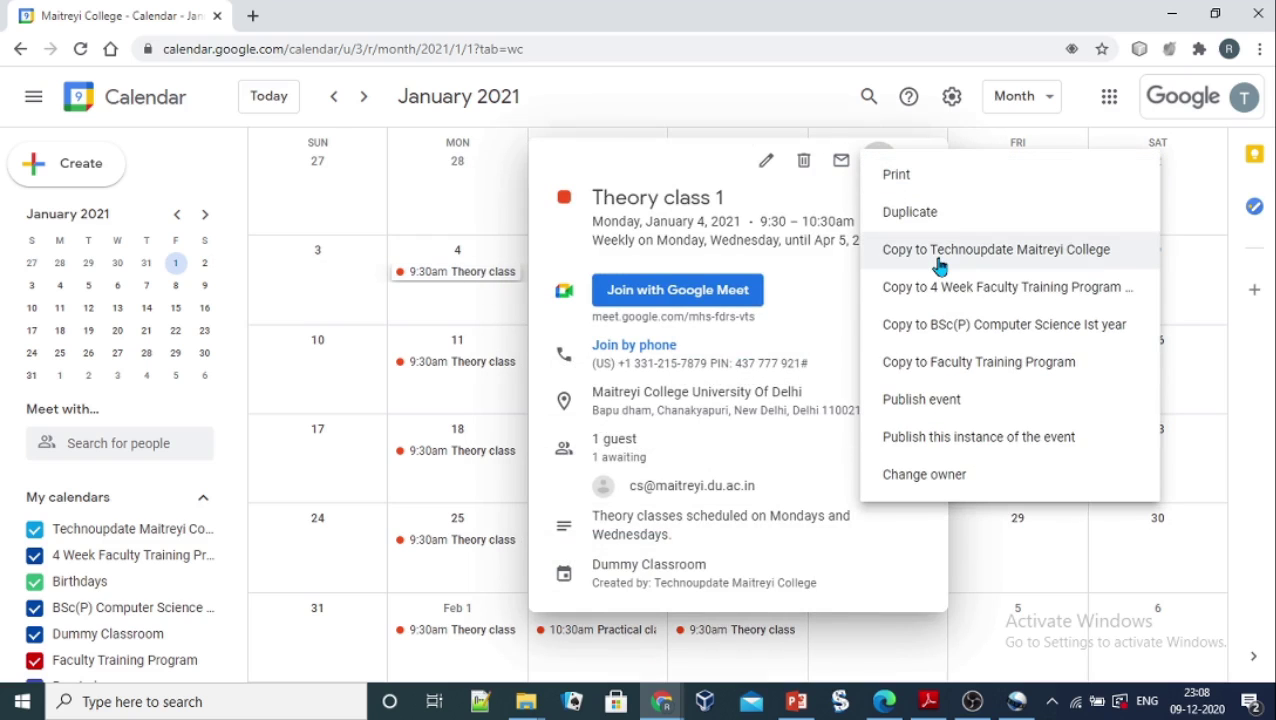
{"action": "left_click", "coordinate": [940, 327]}
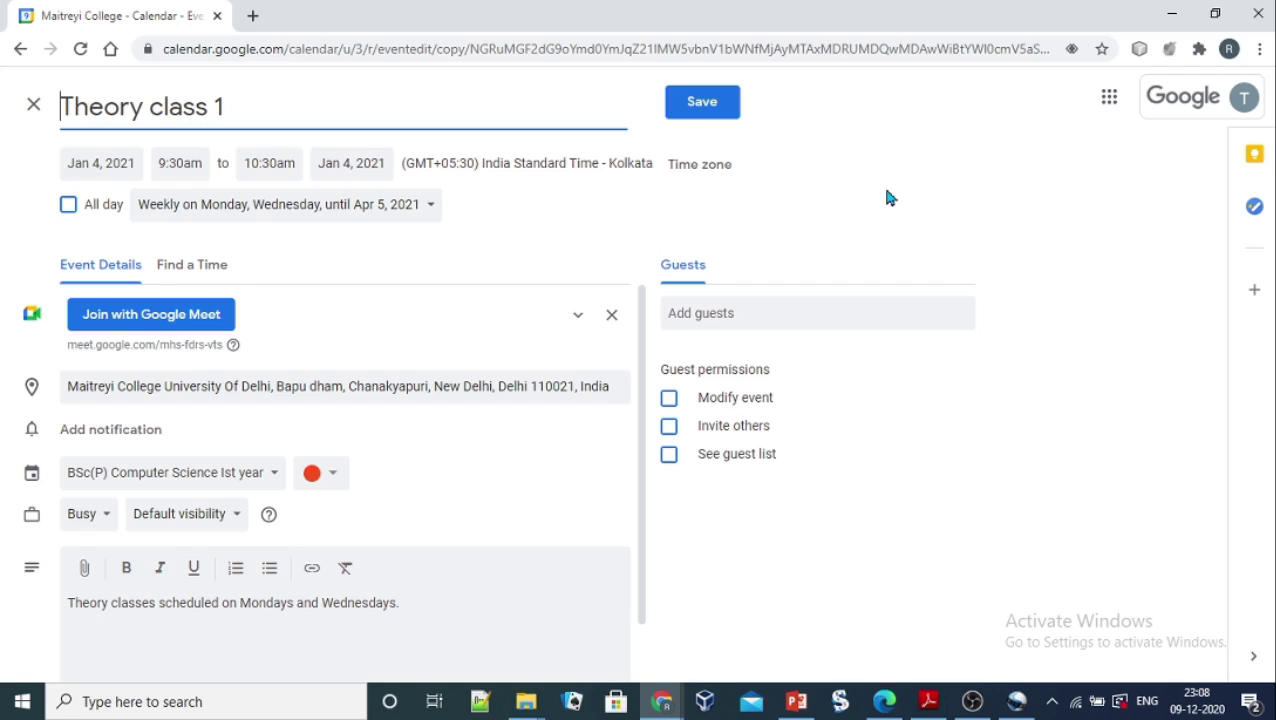
Retitle the copied event as "Bsc Theory class" and set its date to Jan 8, 2021
{"action": "left_click", "coordinate": [60, 106]}
{"action": "type", "text": "Bs"}
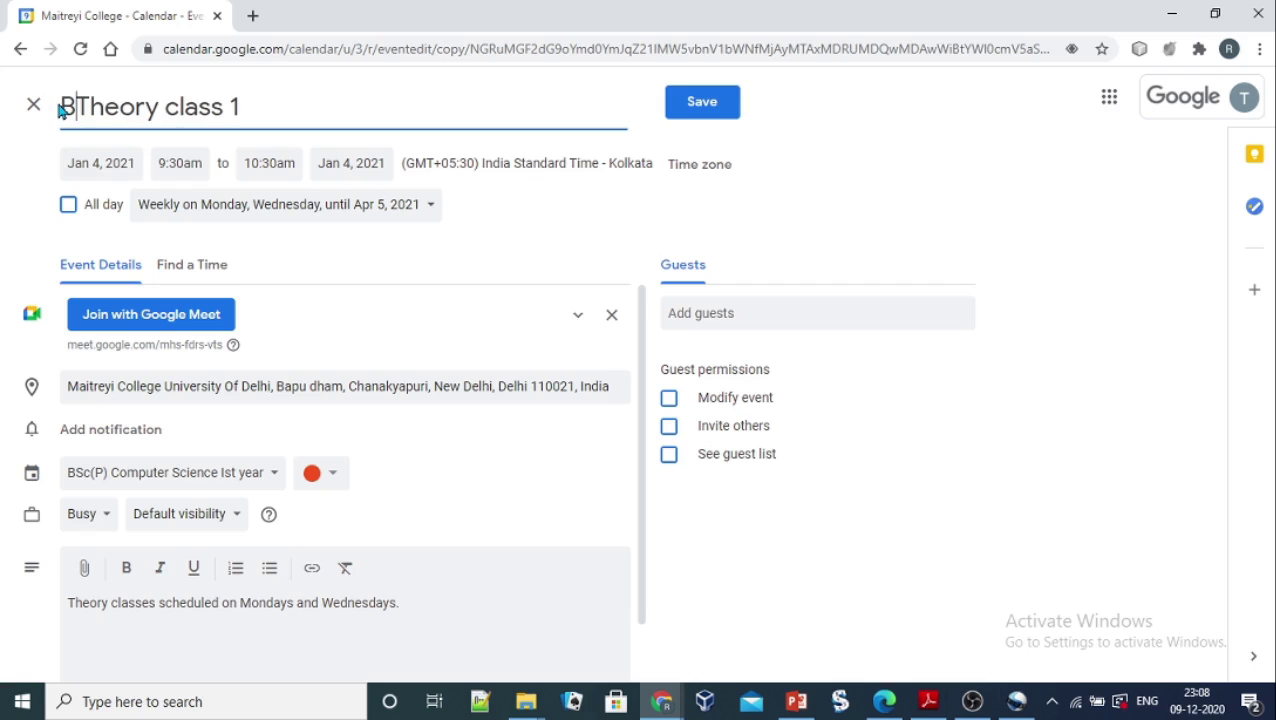
{"action": "type", "text": "c"}
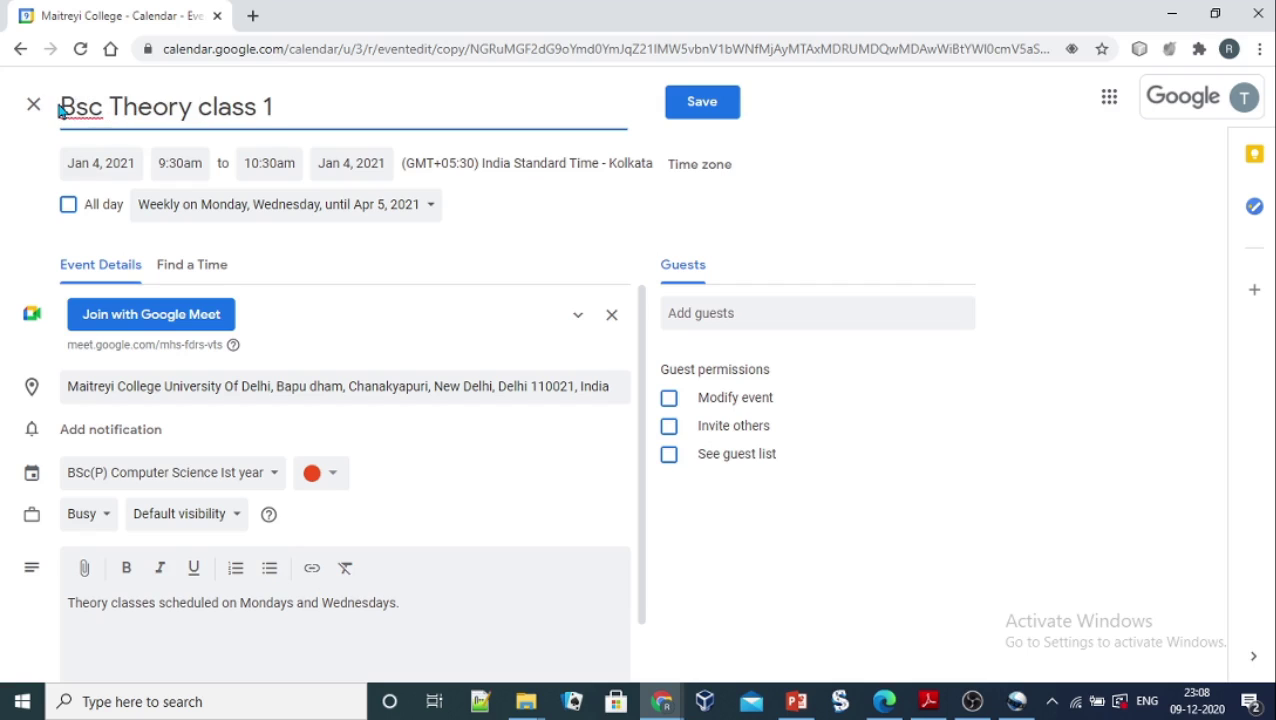
{"action": "left_click", "coordinate": [281, 106]}
{"action": "key", "text": "BackSpace"}
{"action": "left_click", "coordinate": [108, 166]}
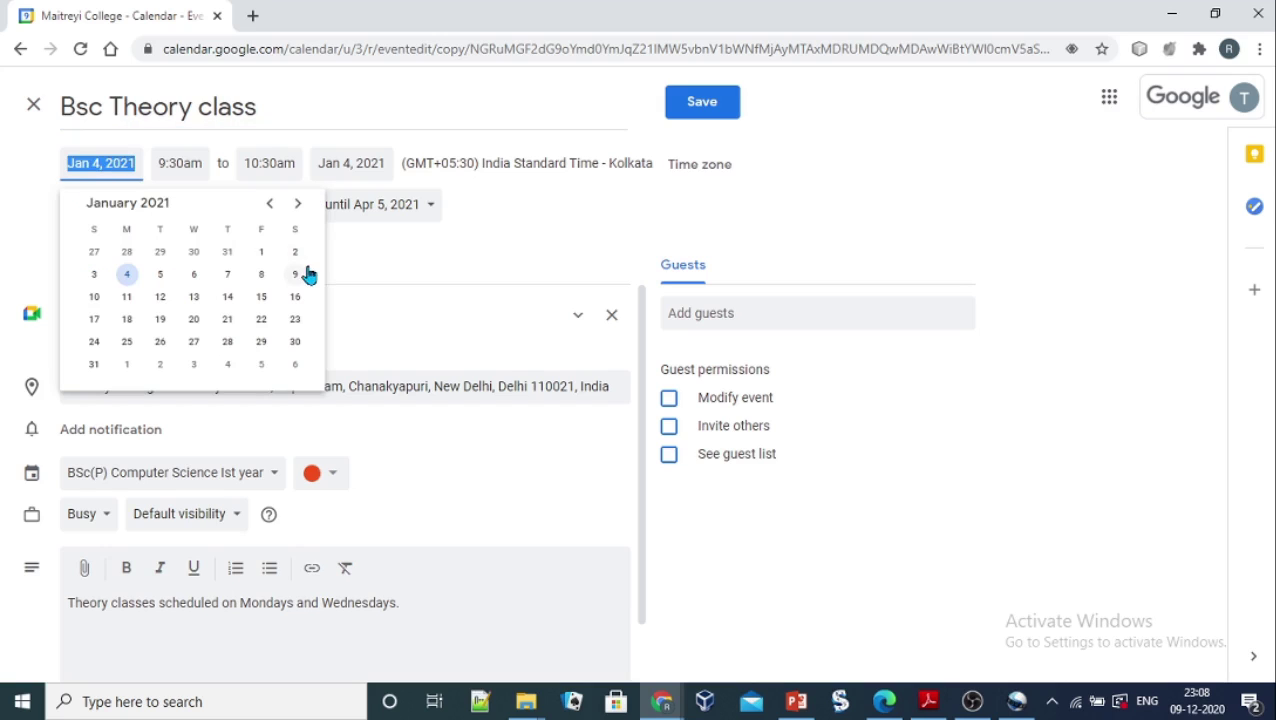
{"action": "left_click", "coordinate": [261, 276]}
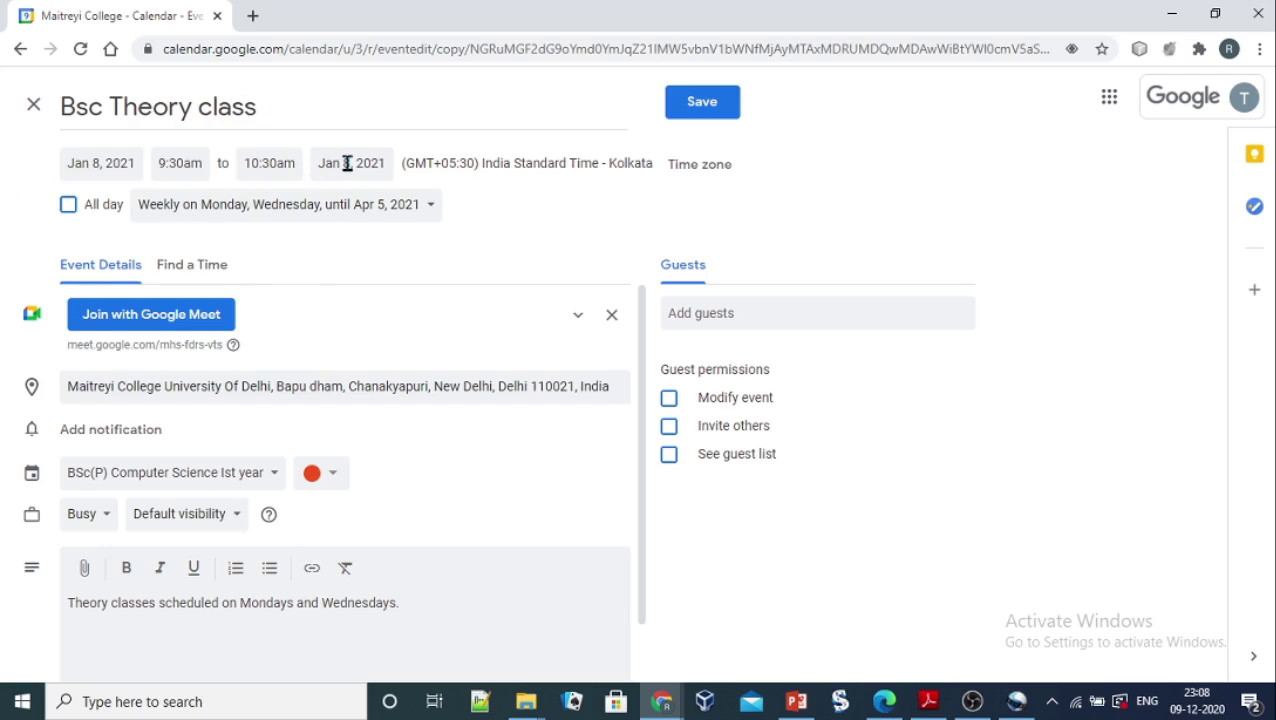
Set a custom recurrence for the Bsc Theory class event so it repeats weekly on Friday only
{"action": "left_click", "coordinate": [430, 208]}
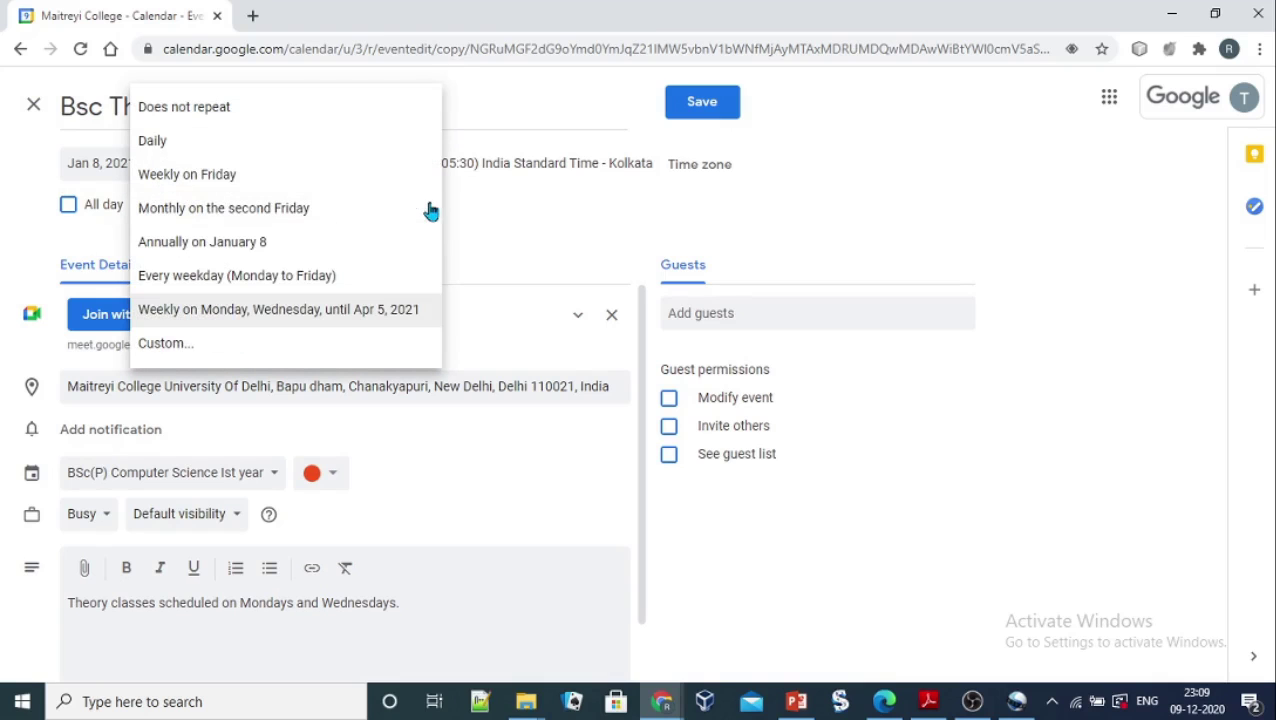
{"action": "left_click", "coordinate": [273, 356]}
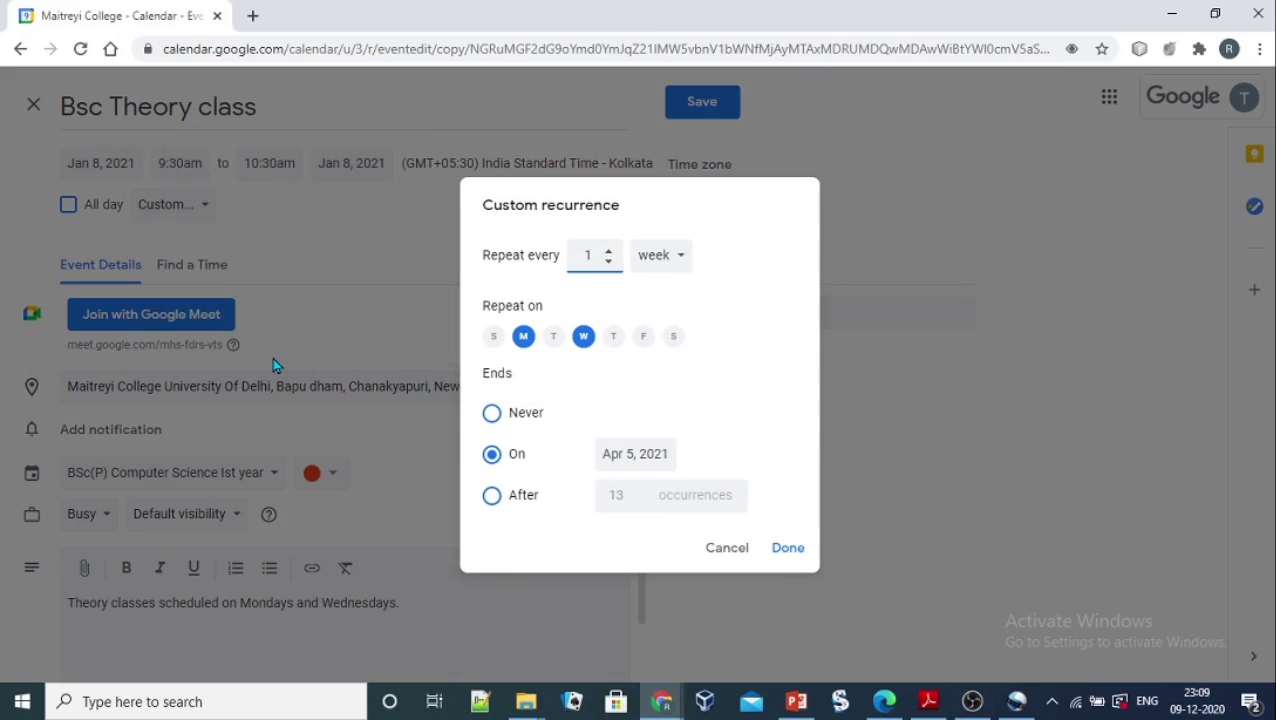
{"action": "left_click", "coordinate": [643, 338]}
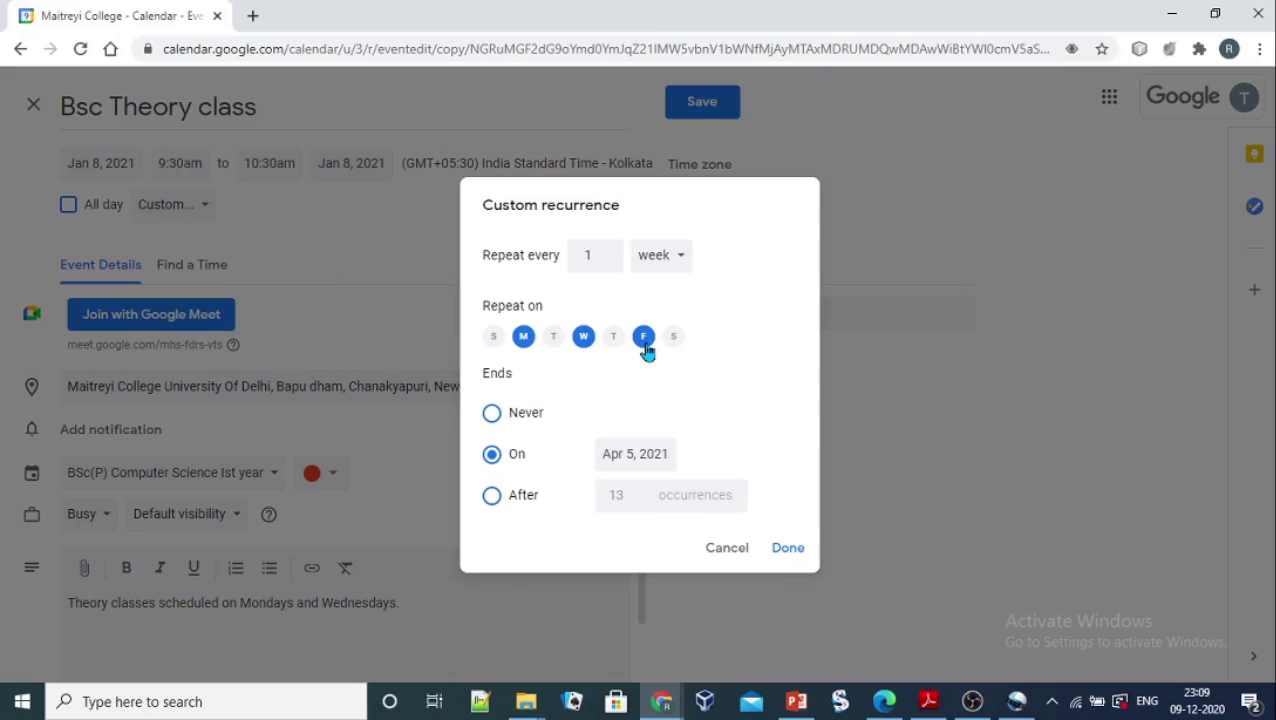
{"action": "left_click", "coordinate": [584, 339]}
{"action": "left_click", "coordinate": [524, 337]}
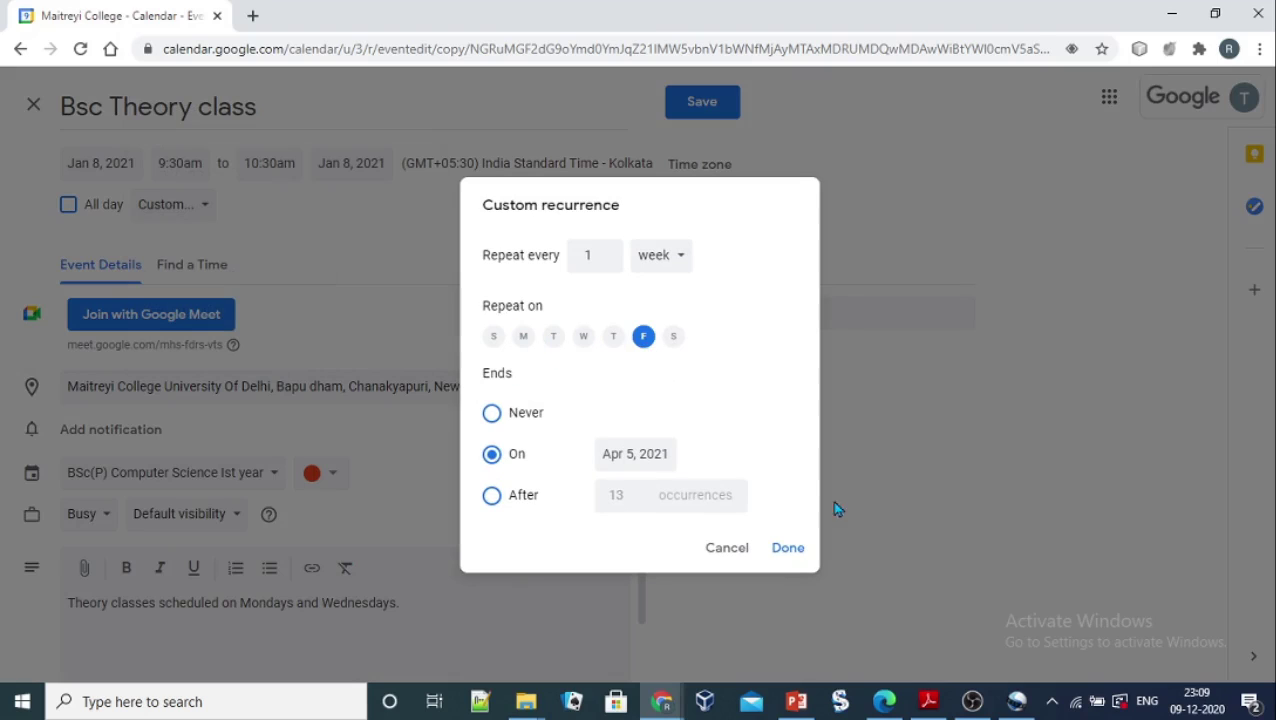
{"action": "left_click", "coordinate": [788, 549]}
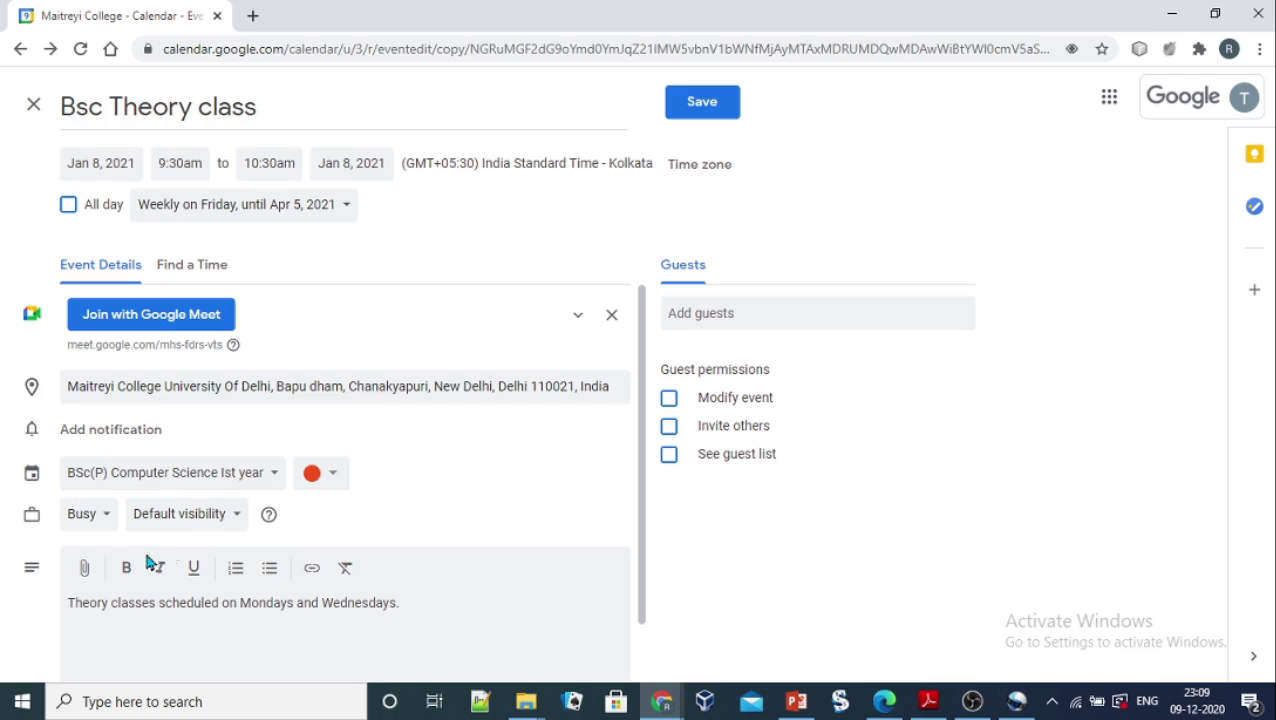
Change the event description to "Theory classes scheduled on Fridays" and save the event without adding guests
{"action": "left_click", "coordinate": [68, 601]}
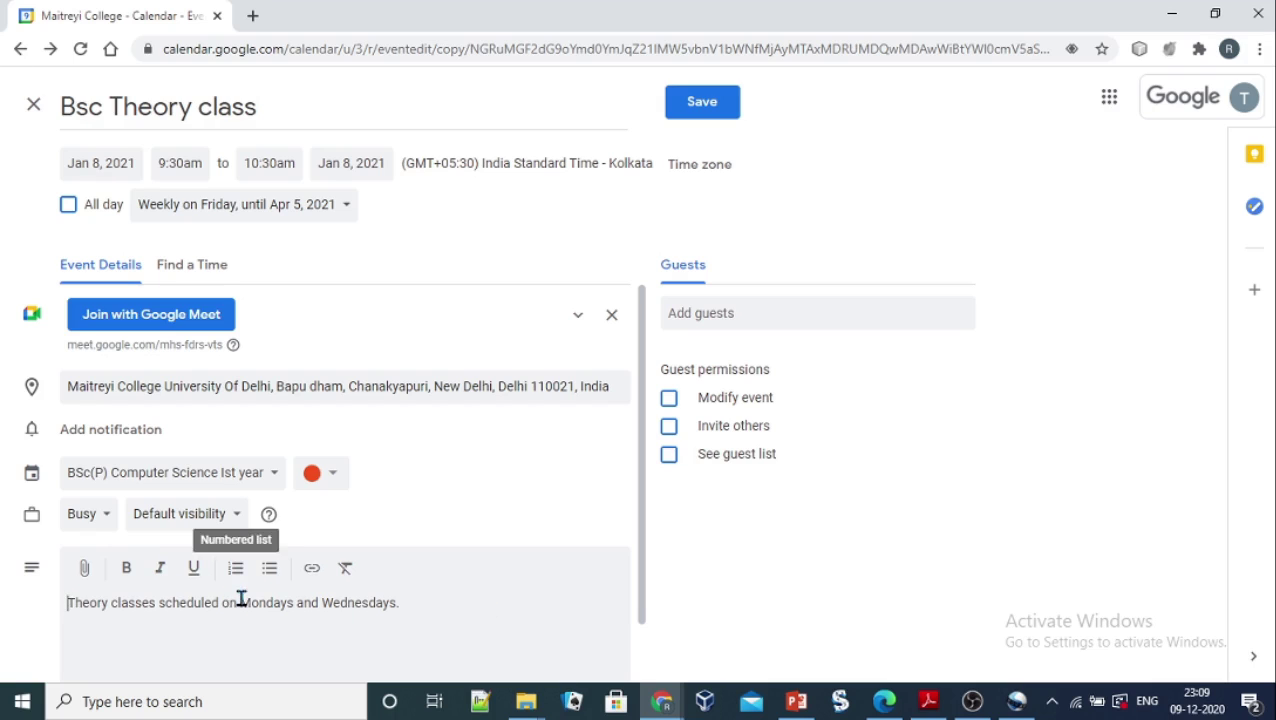
{"action": "left_click_drag", "start_coordinate": [240, 602], "coordinate": [407, 600]}
{"action": "type", "text": "Fridays"}
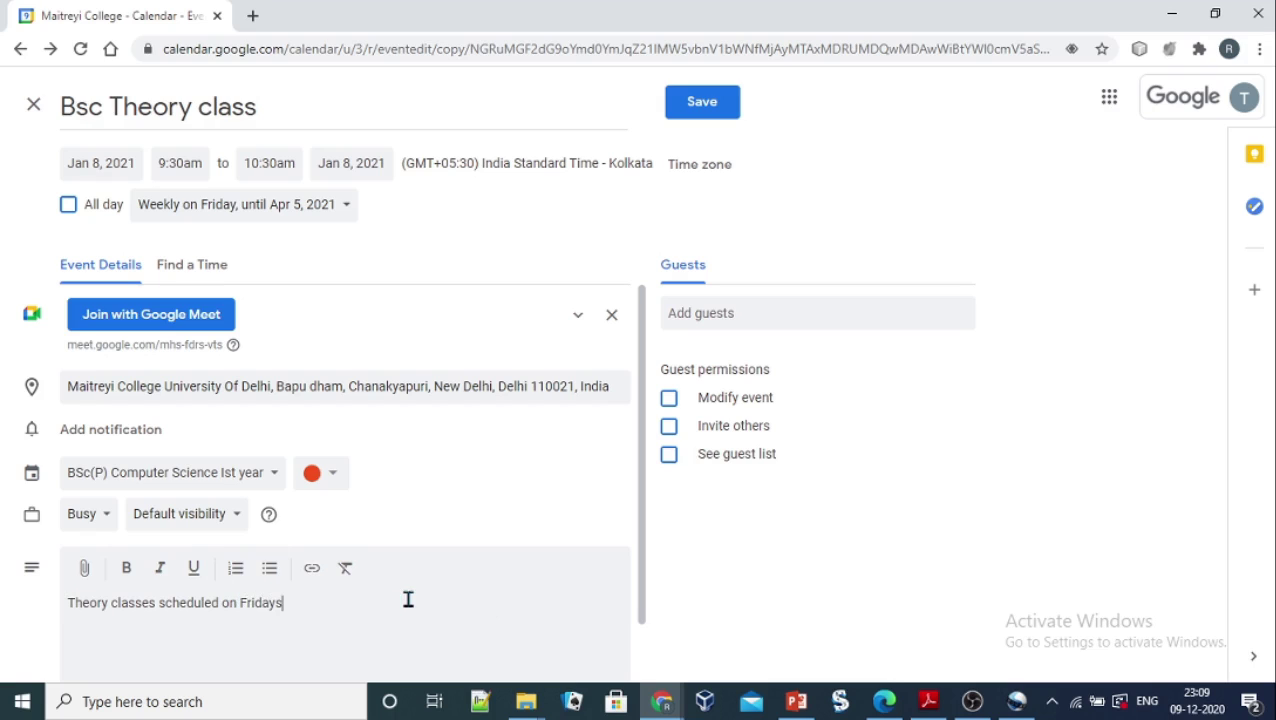
{"action": "left_click", "coordinate": [714, 312]}
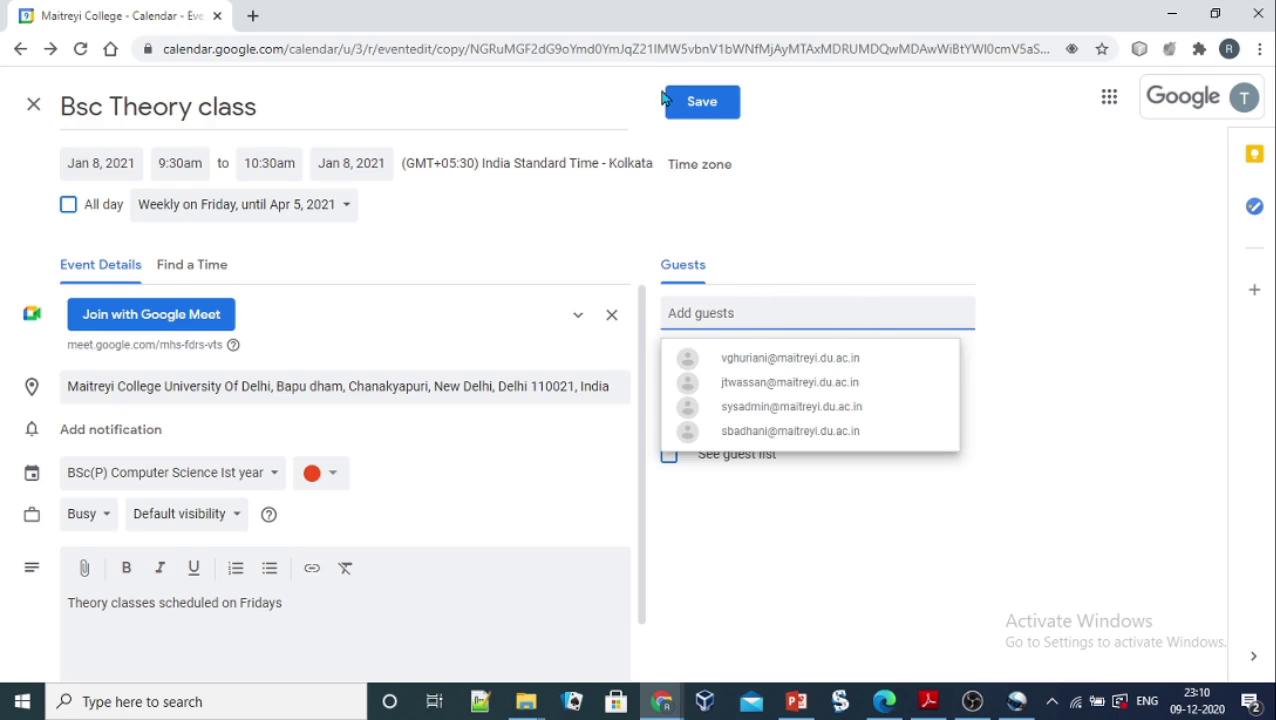
{"action": "left_click", "coordinate": [710, 104]}
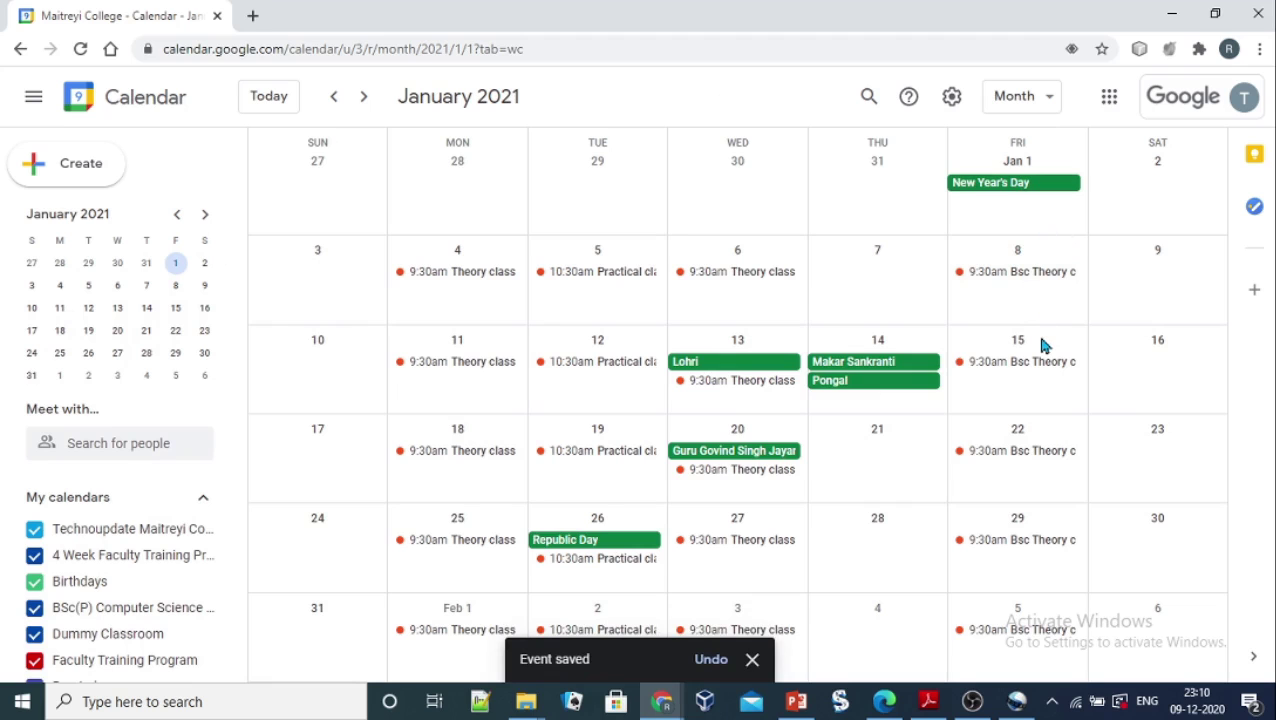
Look through February to April 2021 to check the recurring Friday Bsc Theory class, ending on March
{"action": "left_click", "coordinate": [364, 100]}
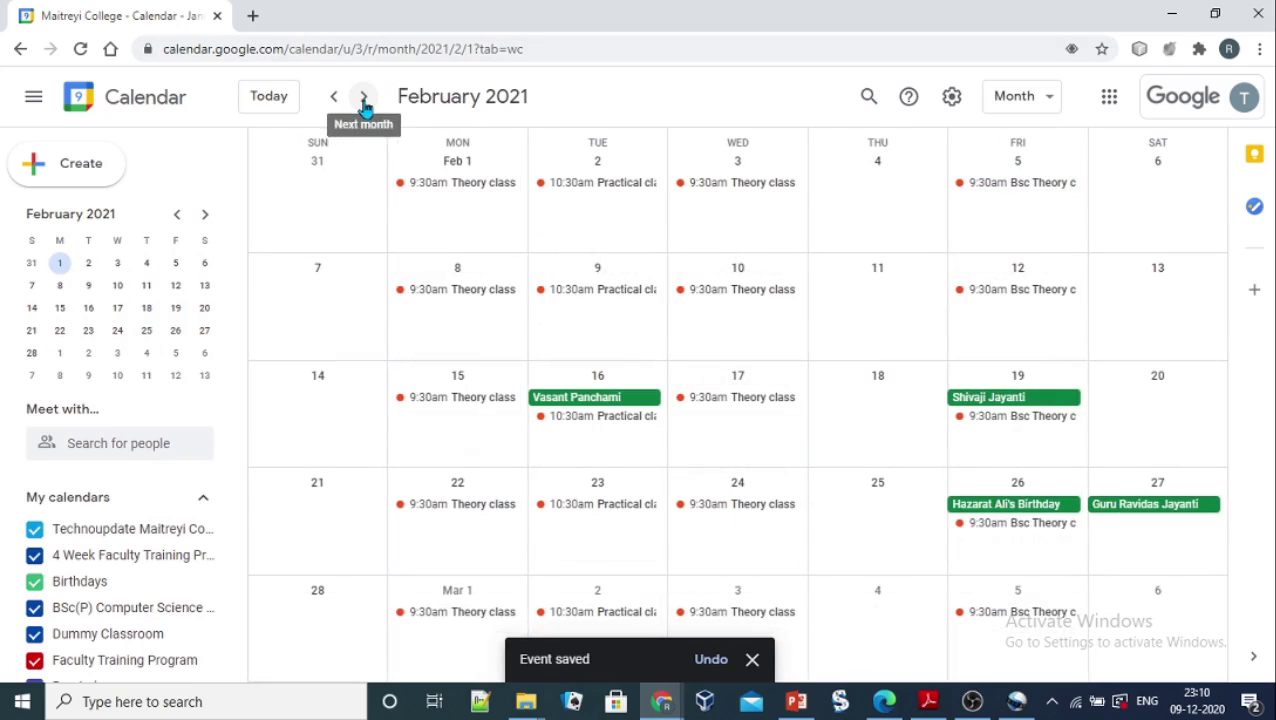
{"action": "left_click", "coordinate": [364, 100]}
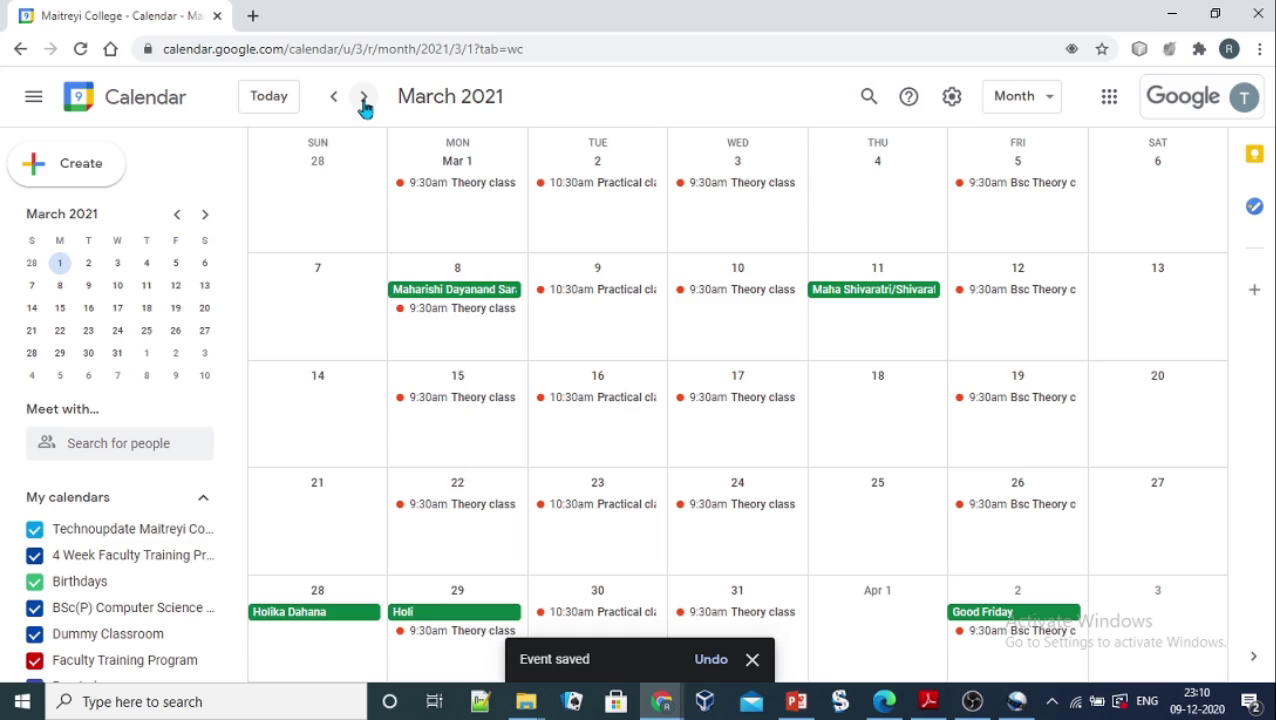
{"action": "left_click", "coordinate": [364, 100]}
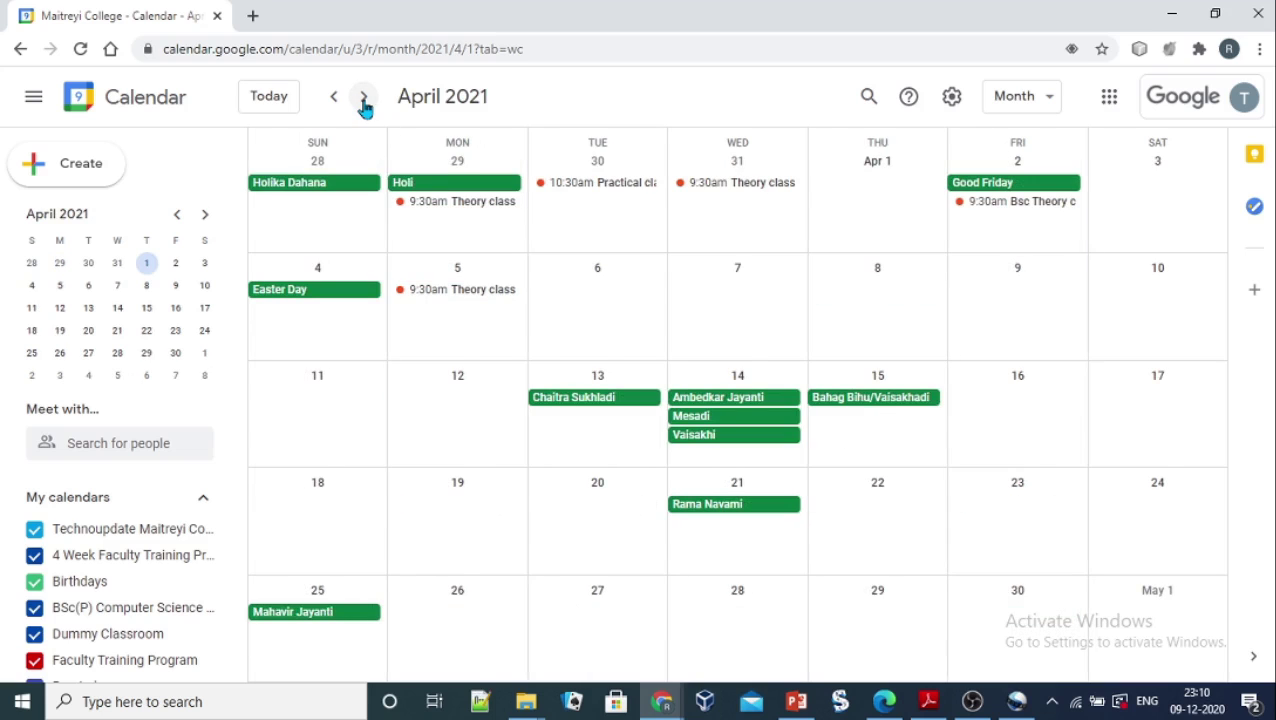
{"action": "left_click", "coordinate": [334, 97]}
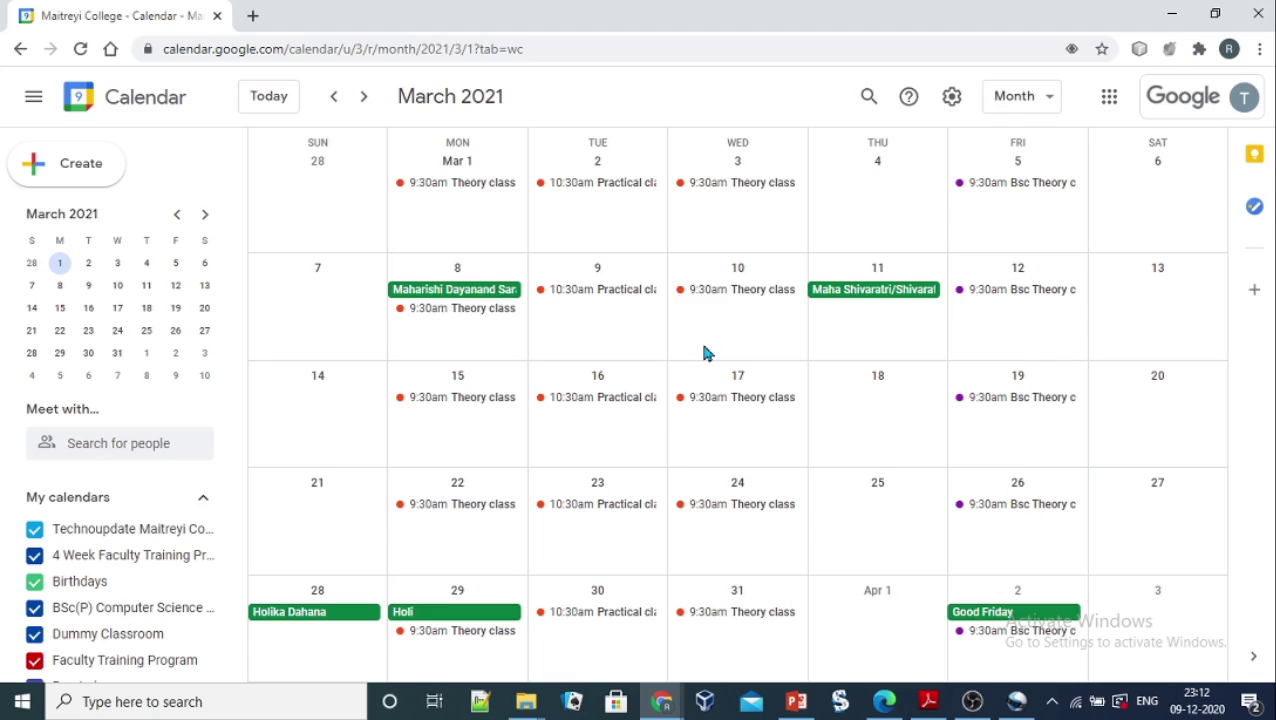
View the quick options and the details of the March 1 Theory class event, including its Google Meet link
{"action": "right_click", "coordinate": [480, 189]}
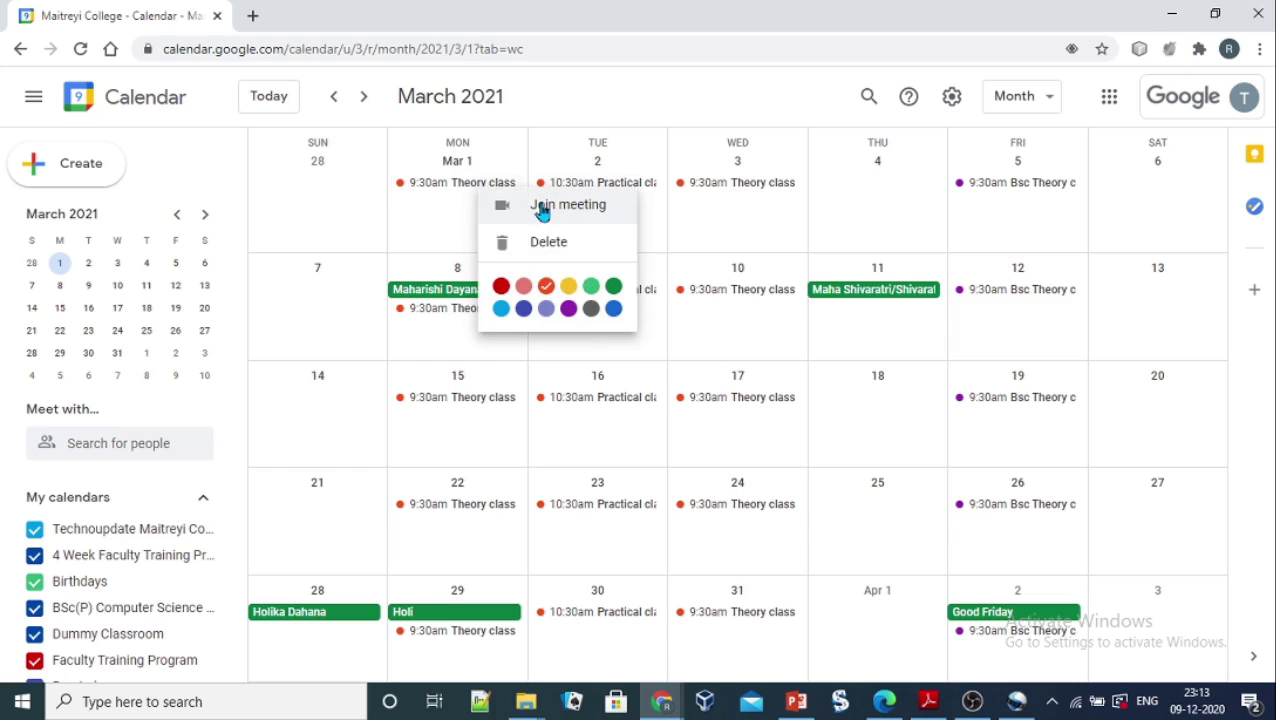
{"action": "left_click", "coordinate": [448, 190]}
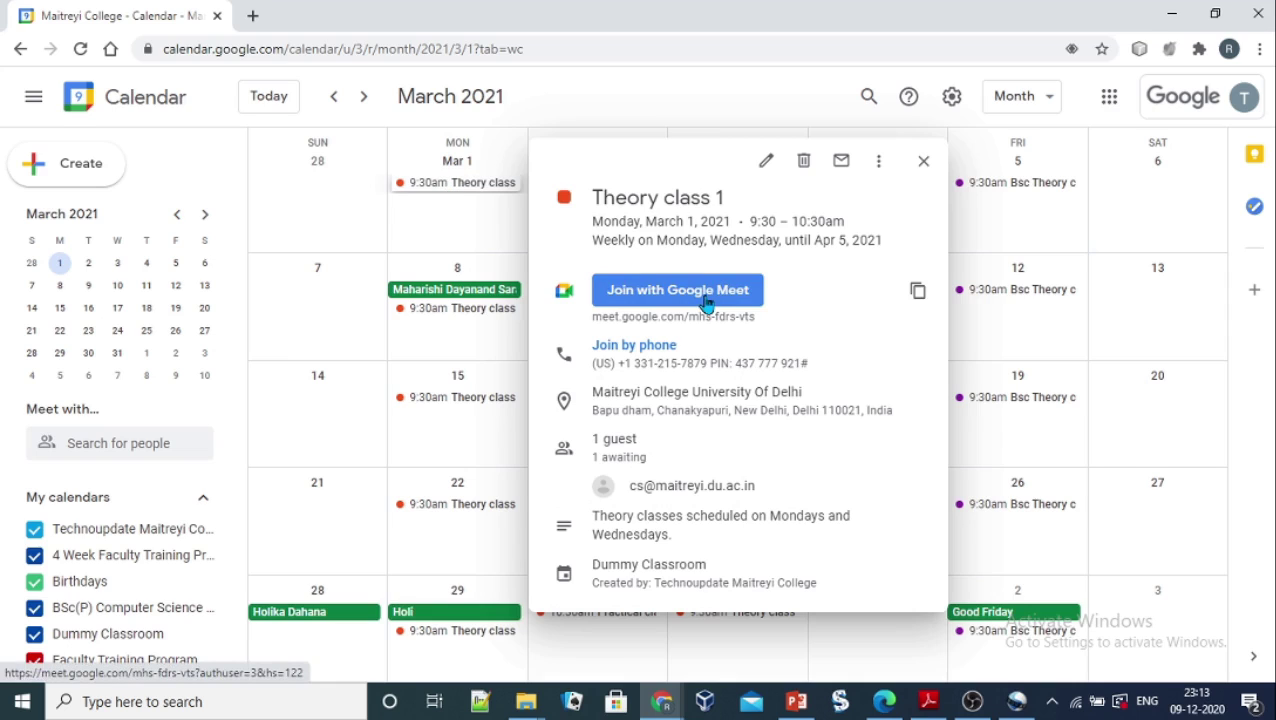
{"action": "left_click", "coordinate": [446, 243]}
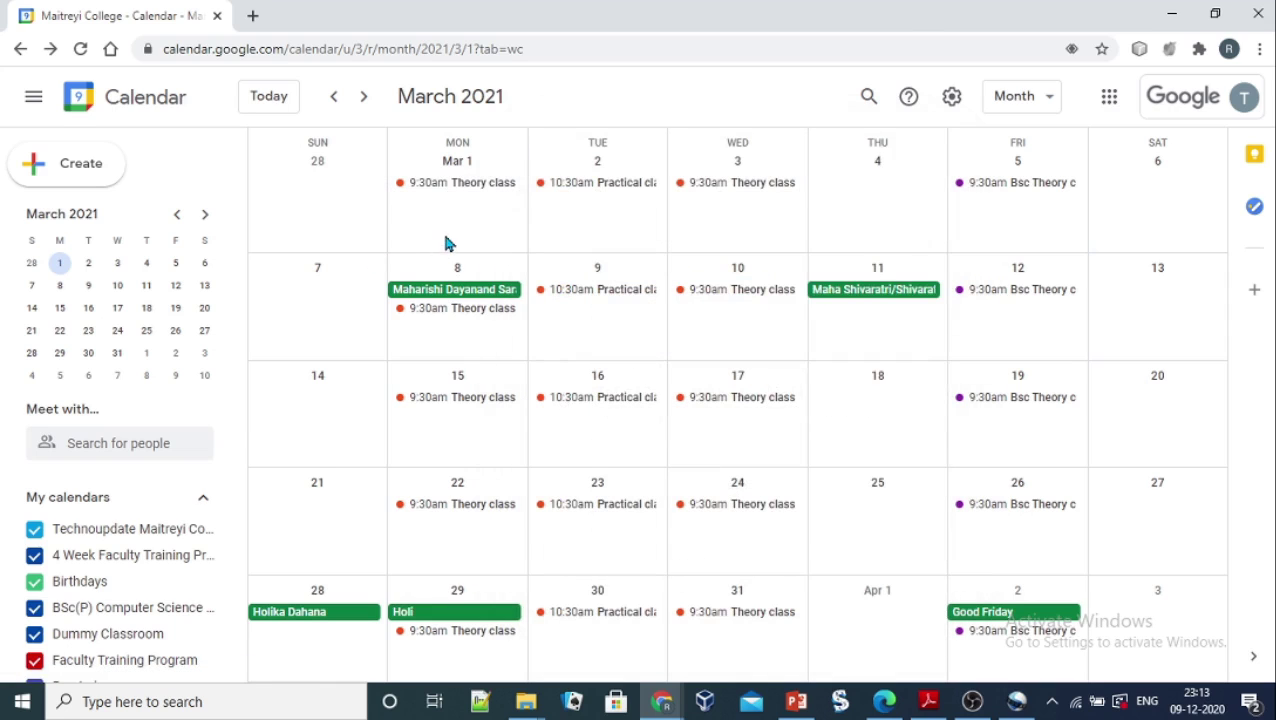